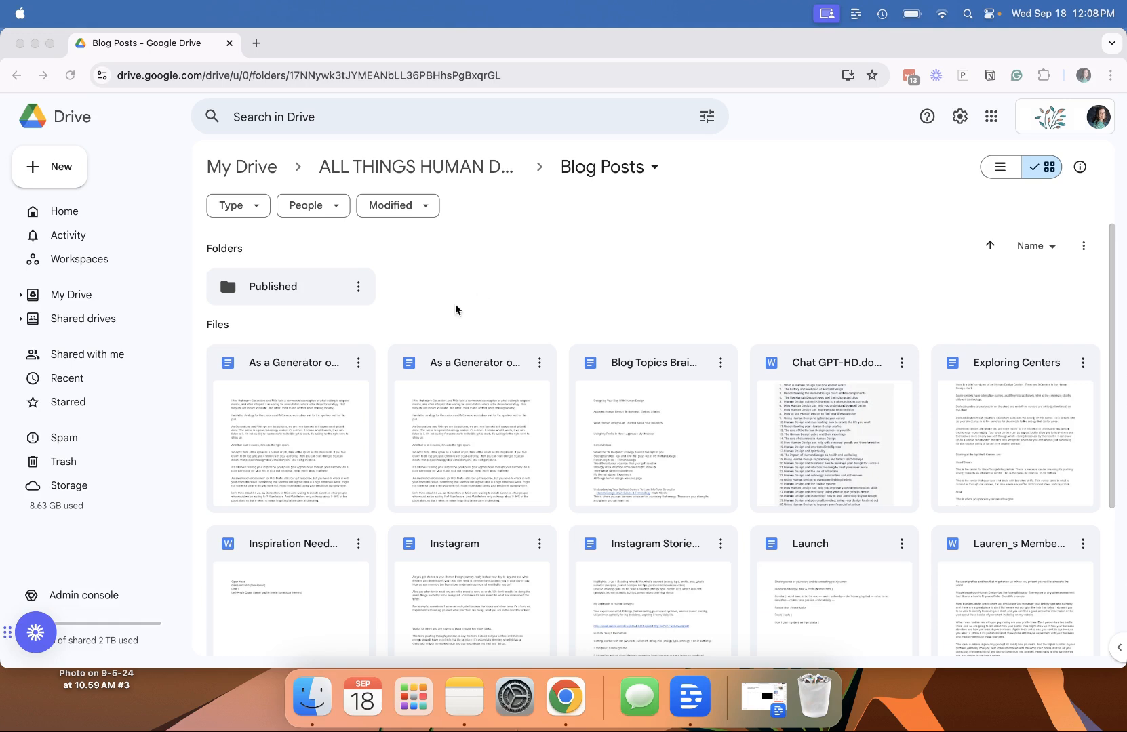
Step: Move both "As a Generator or Mainfesting Generator You Aren_t Really Waiting To Respond" documents from Blog Posts into its Published subfolder
{"action": "left_click", "coordinate": [358, 363]}
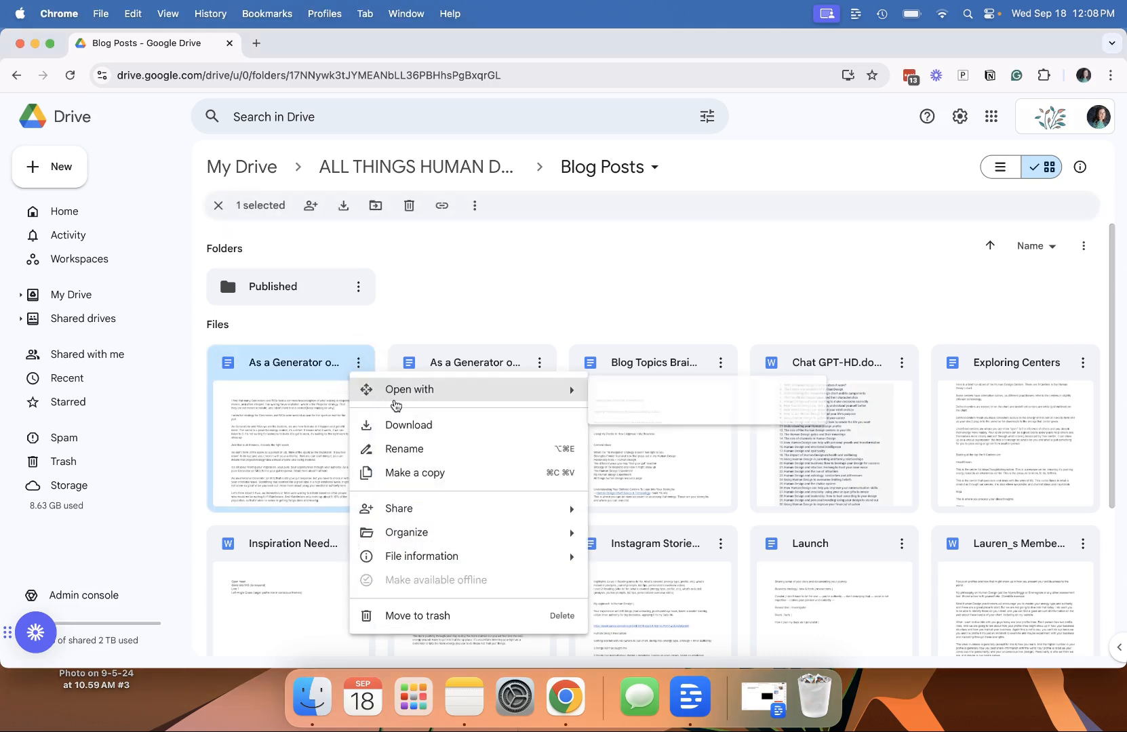
{"action": "mouse_move", "coordinate": [465, 544]}
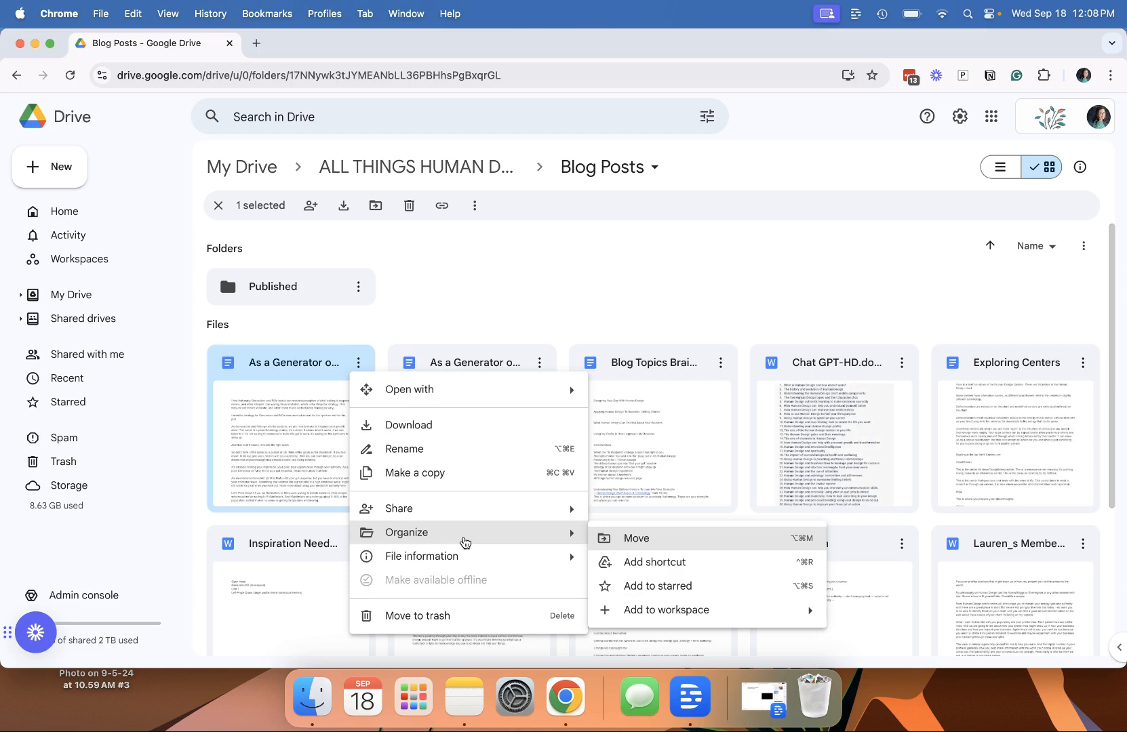
{"action": "left_click", "coordinate": [651, 539]}
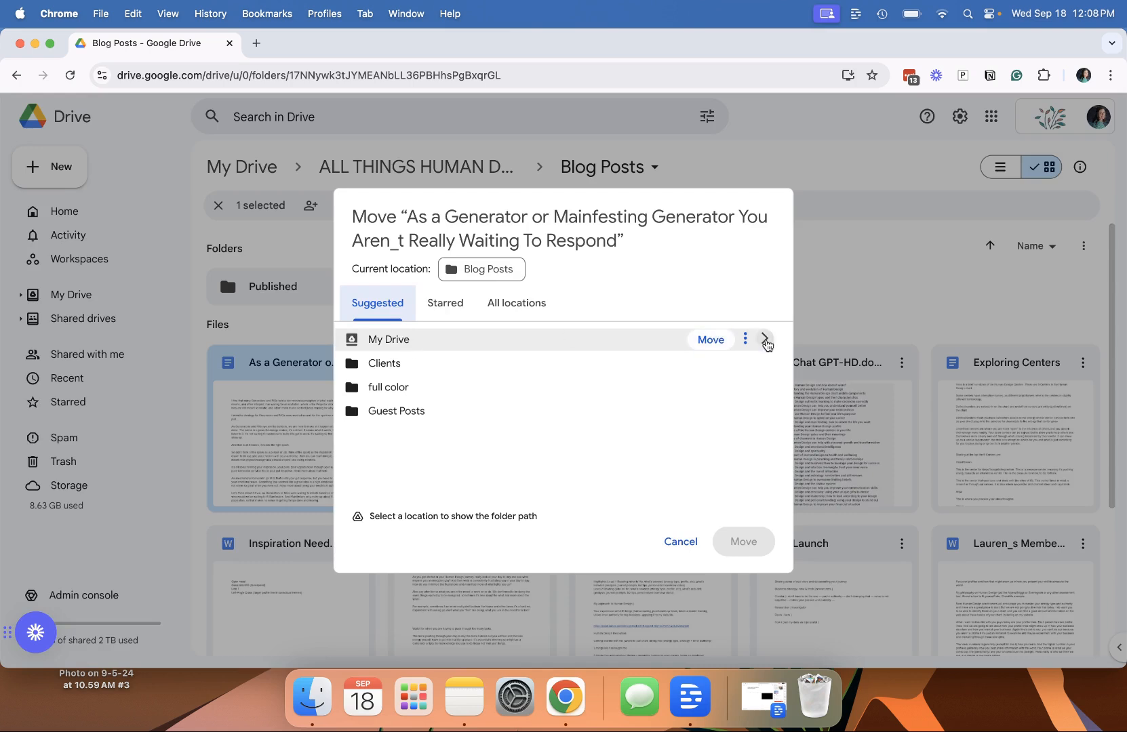
{"action": "left_click", "coordinate": [764, 339]}
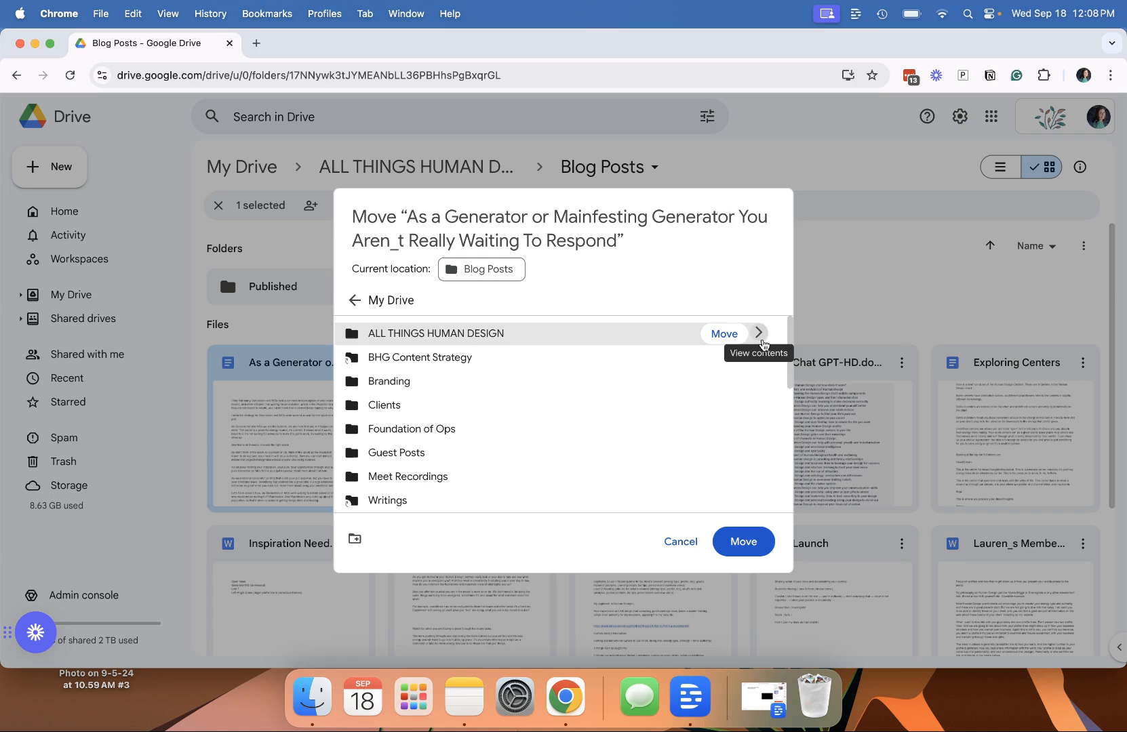
{"action": "left_click", "coordinate": [759, 334]}
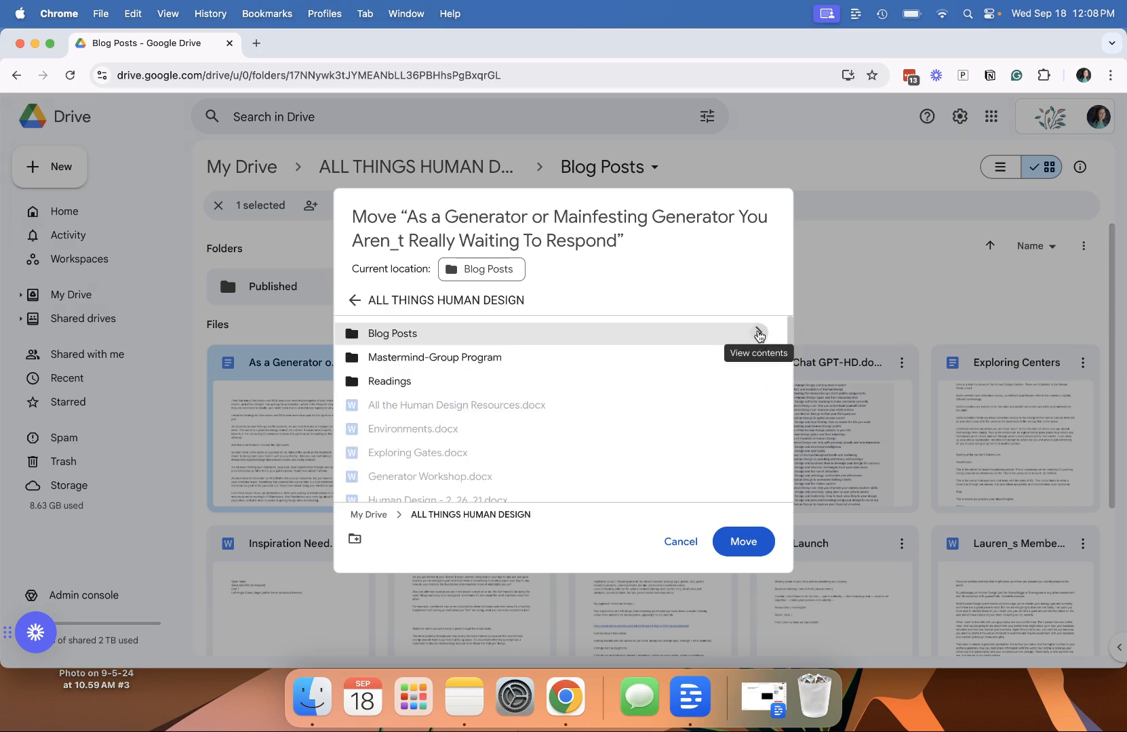
{"action": "left_click", "coordinate": [759, 335]}
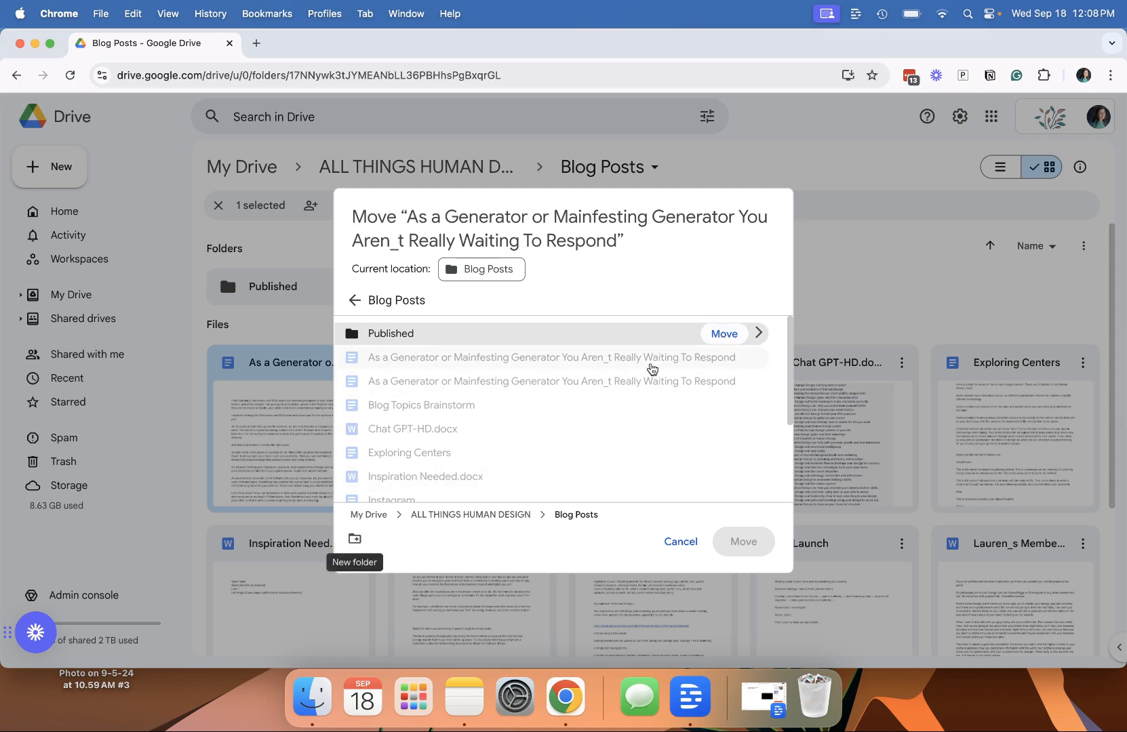
{"action": "left_click", "coordinate": [724, 333]}
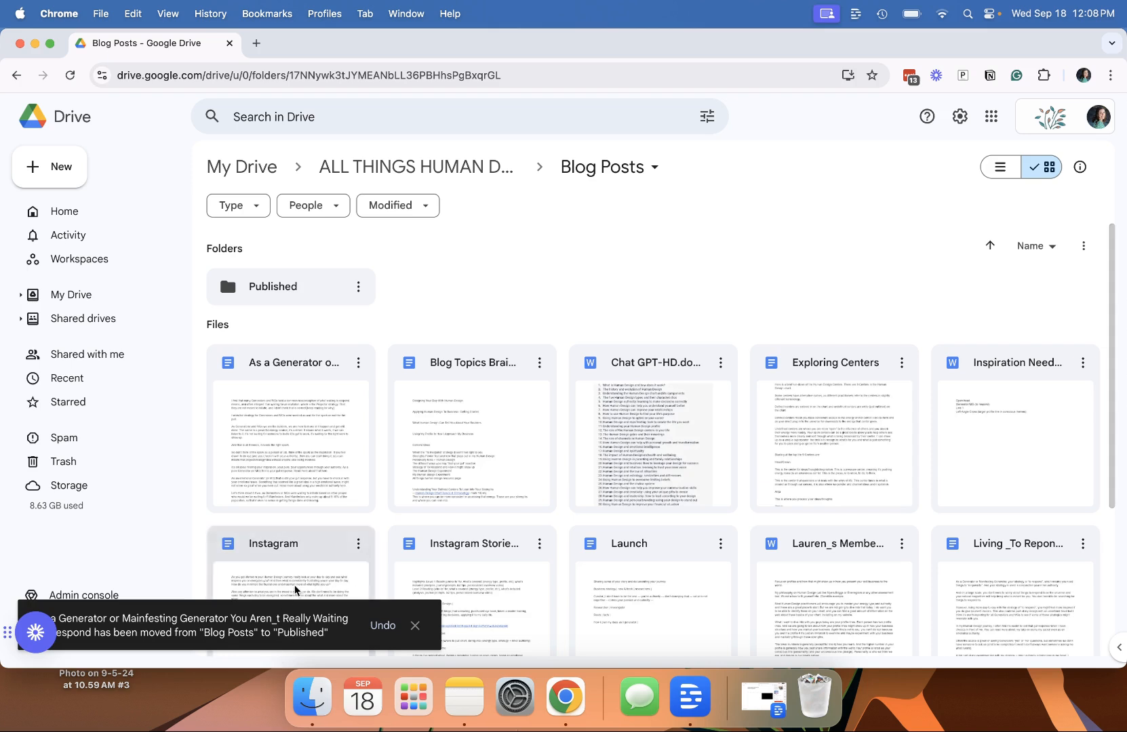
{"action": "left_click_drag", "start_coordinate": [305, 361], "coordinate": [302, 288]}
Step: Open the Blog Topics Brainstorm document and view the destination folders offered for moving it, without moving it
{"action": "left_click_drag", "start_coordinate": [276, 365], "coordinate": [304, 362]}
{"action": "double_click", "coordinate": [306, 364]}
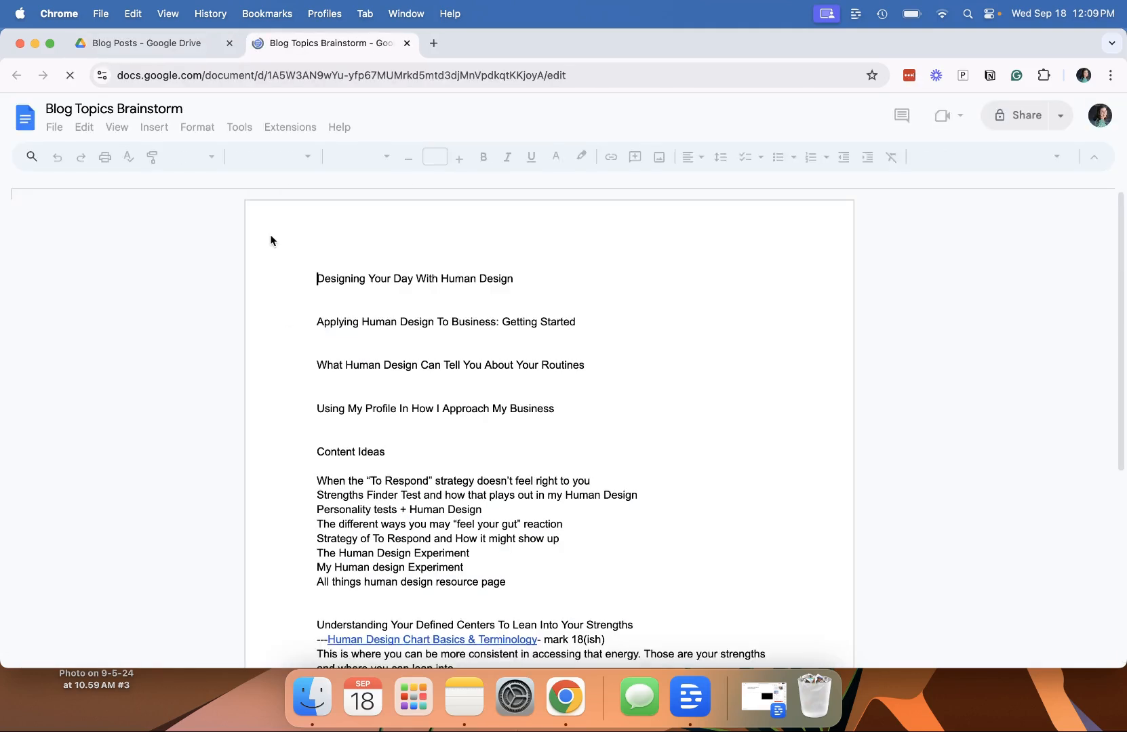
{"action": "left_click", "coordinate": [60, 128]}
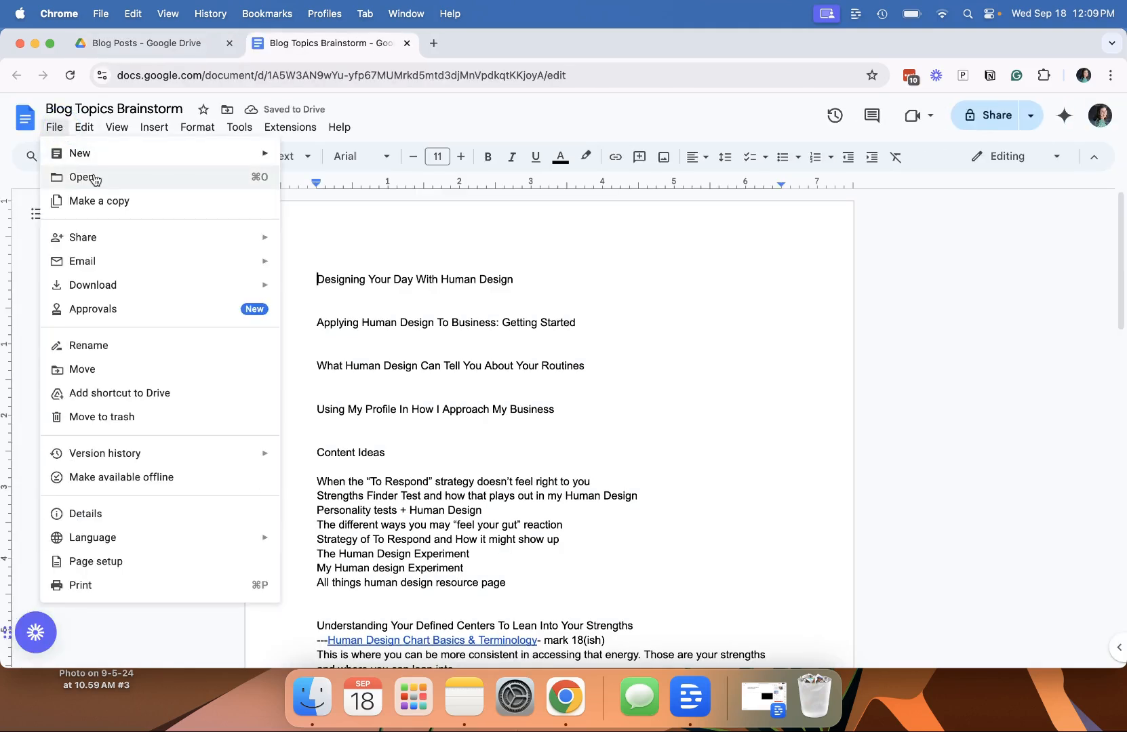
{"action": "left_click", "coordinate": [143, 376]}
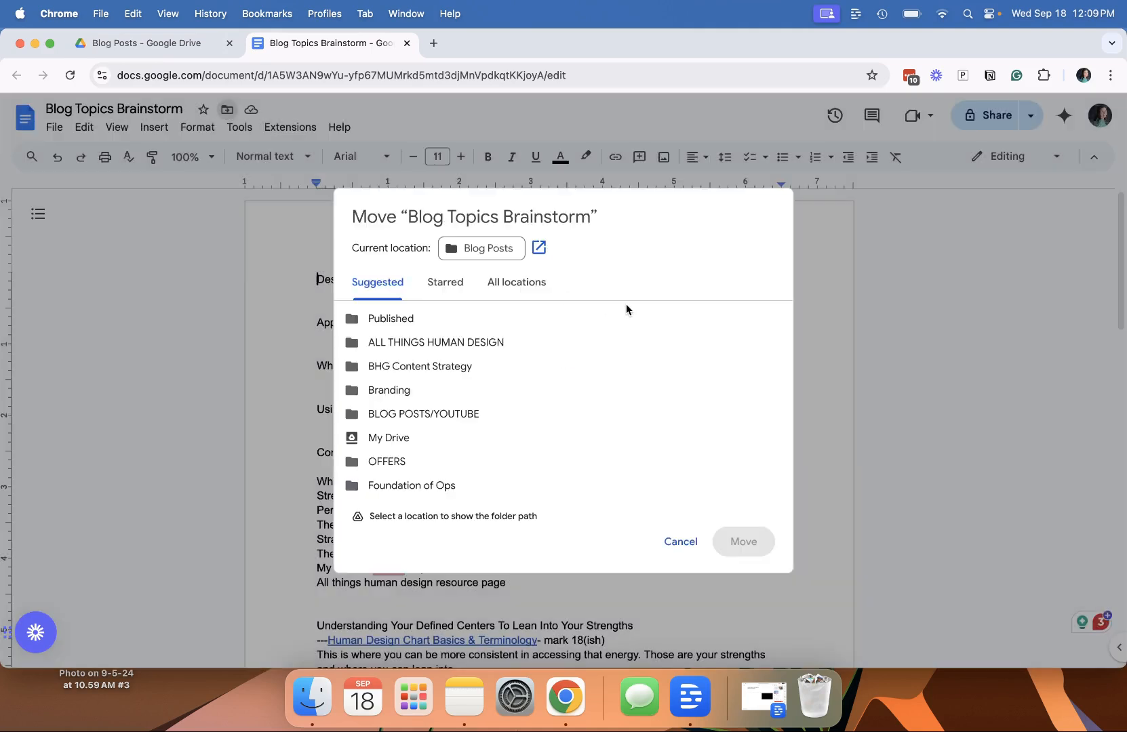
{"action": "left_click", "coordinate": [680, 541]}
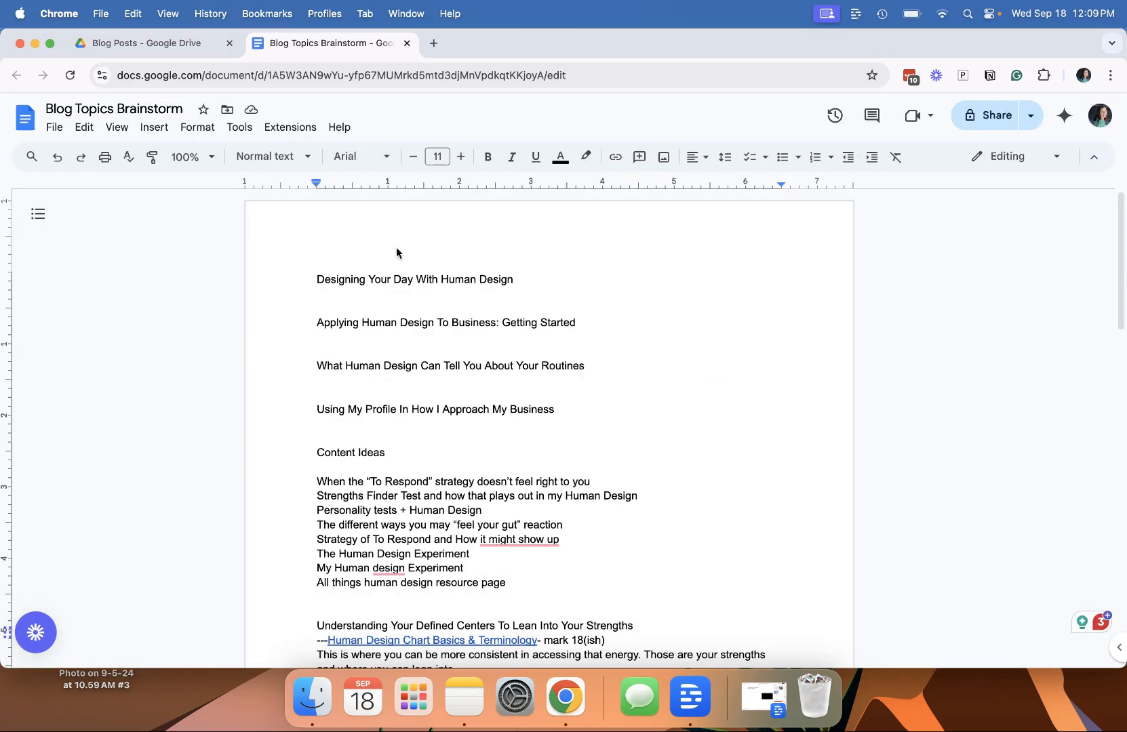
Step: View the copy options and available destination folders for Blog Topics Brainstorm without creating a copy
{"action": "left_click", "coordinate": [52, 128]}
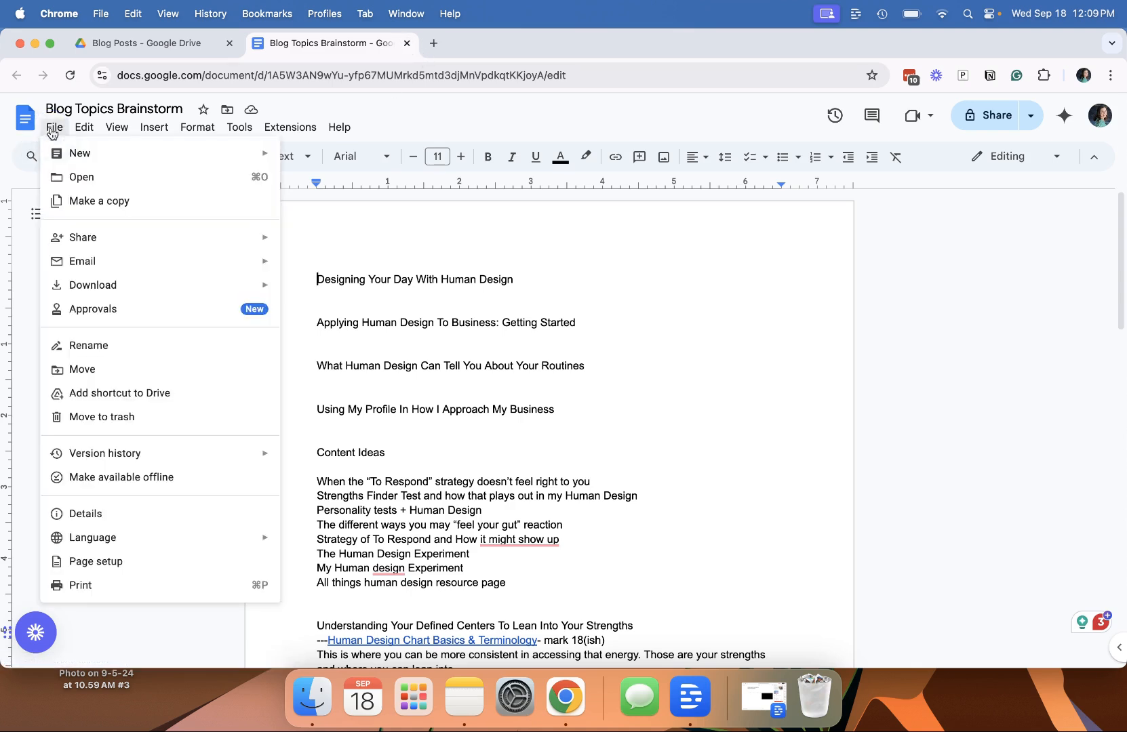
{"action": "left_click", "coordinate": [83, 203]}
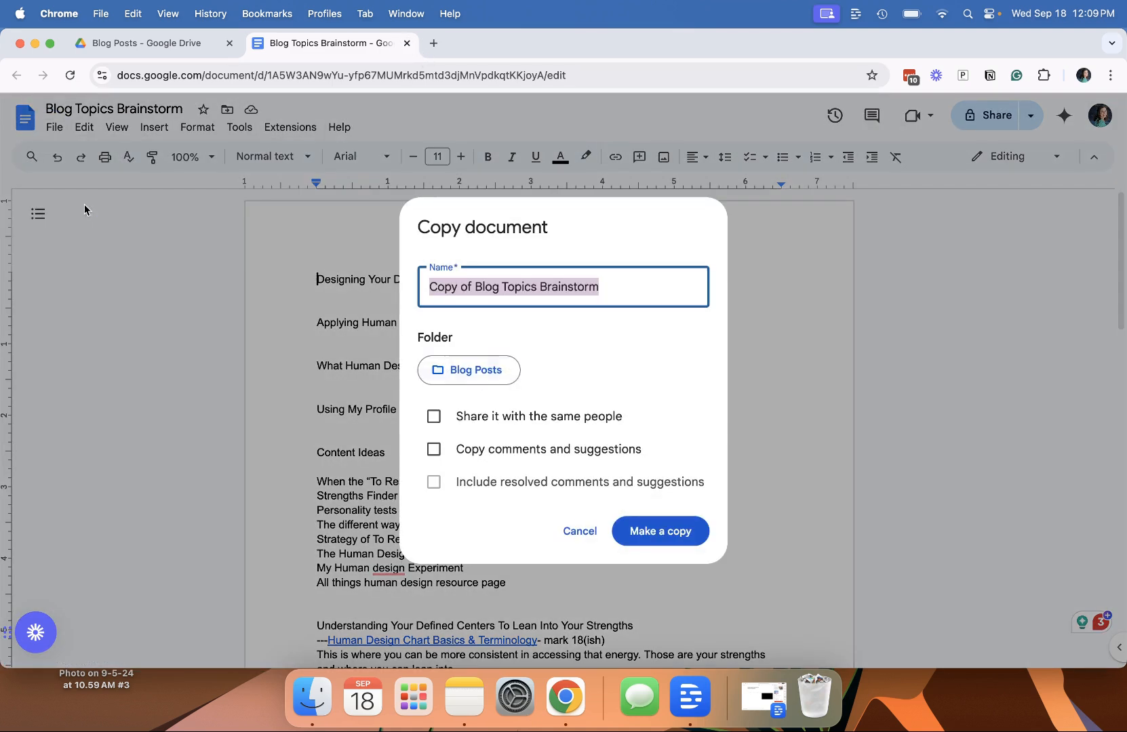
{"action": "left_click", "coordinate": [487, 375]}
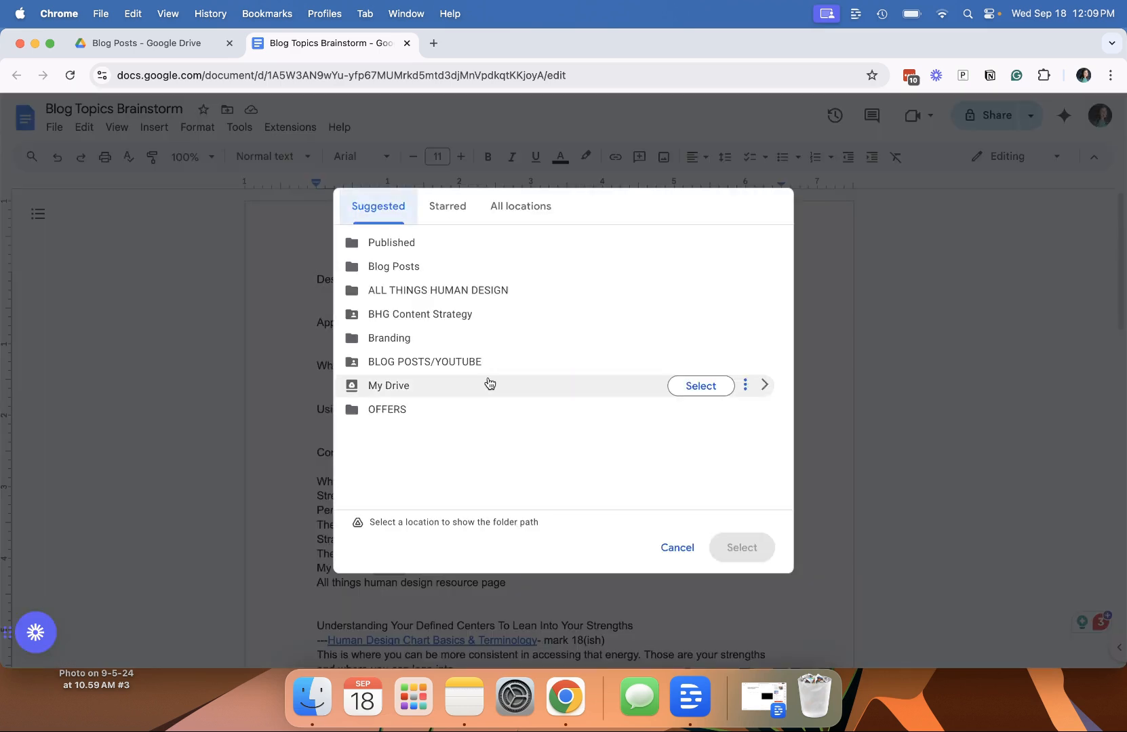
{"action": "left_click", "coordinate": [675, 547]}
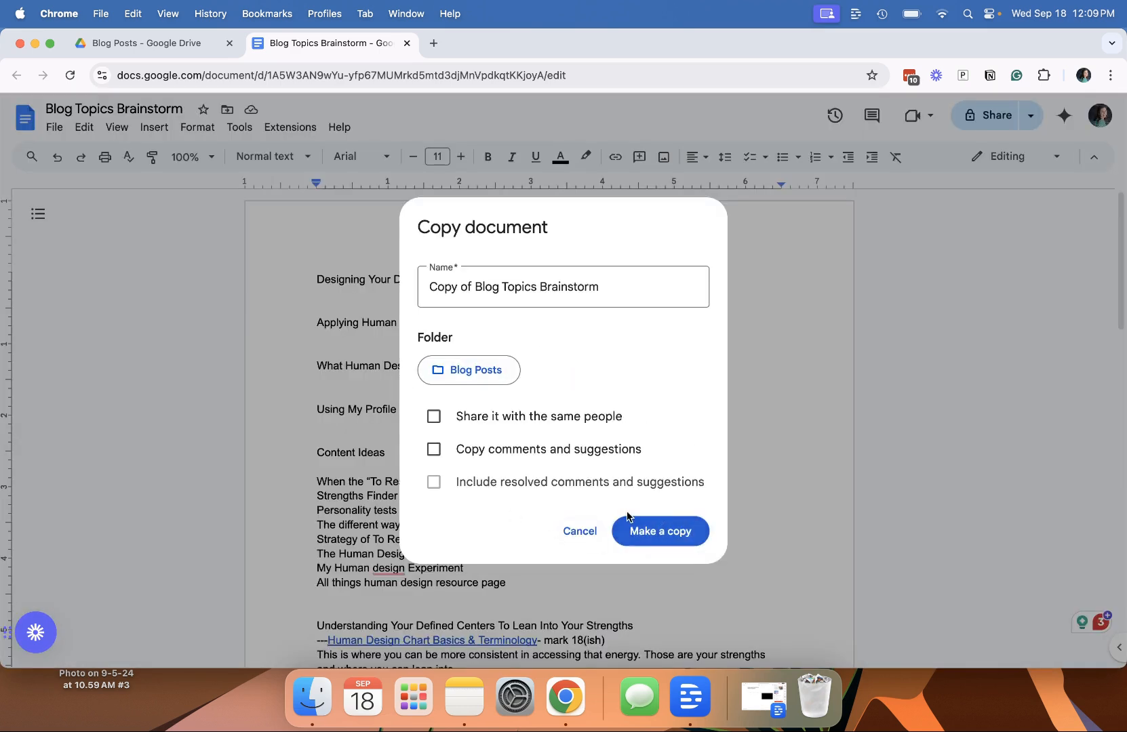
{"action": "left_click", "coordinate": [578, 531]}
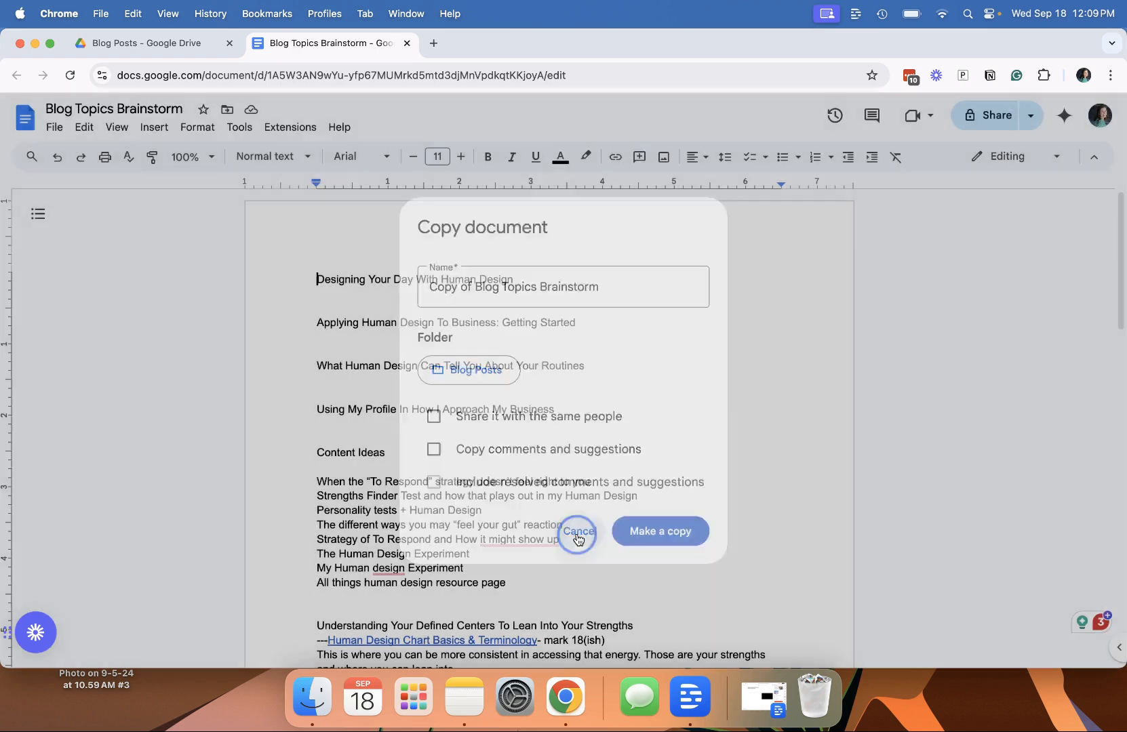
Step: Close the document and make a copy of Blog Topics Brainstorm directly in the Blog Posts folder
{"action": "left_click", "coordinate": [407, 44]}
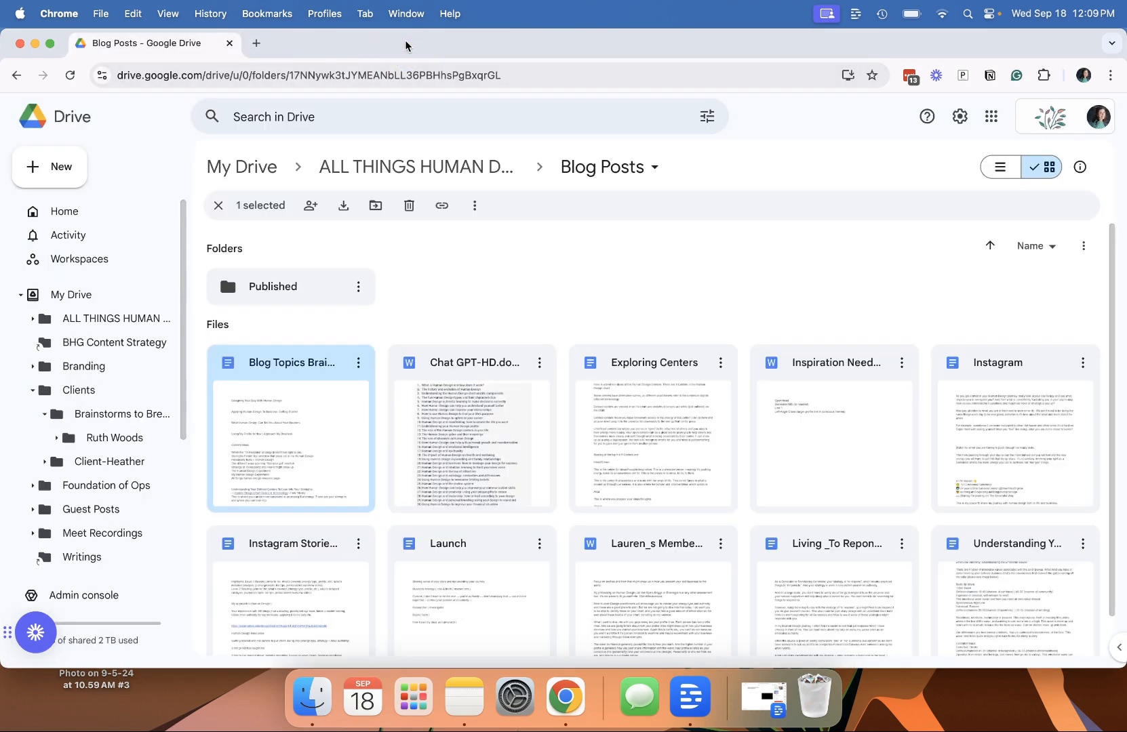
{"action": "left_click", "coordinate": [358, 365]}
{"action": "left_click", "coordinate": [407, 472]}
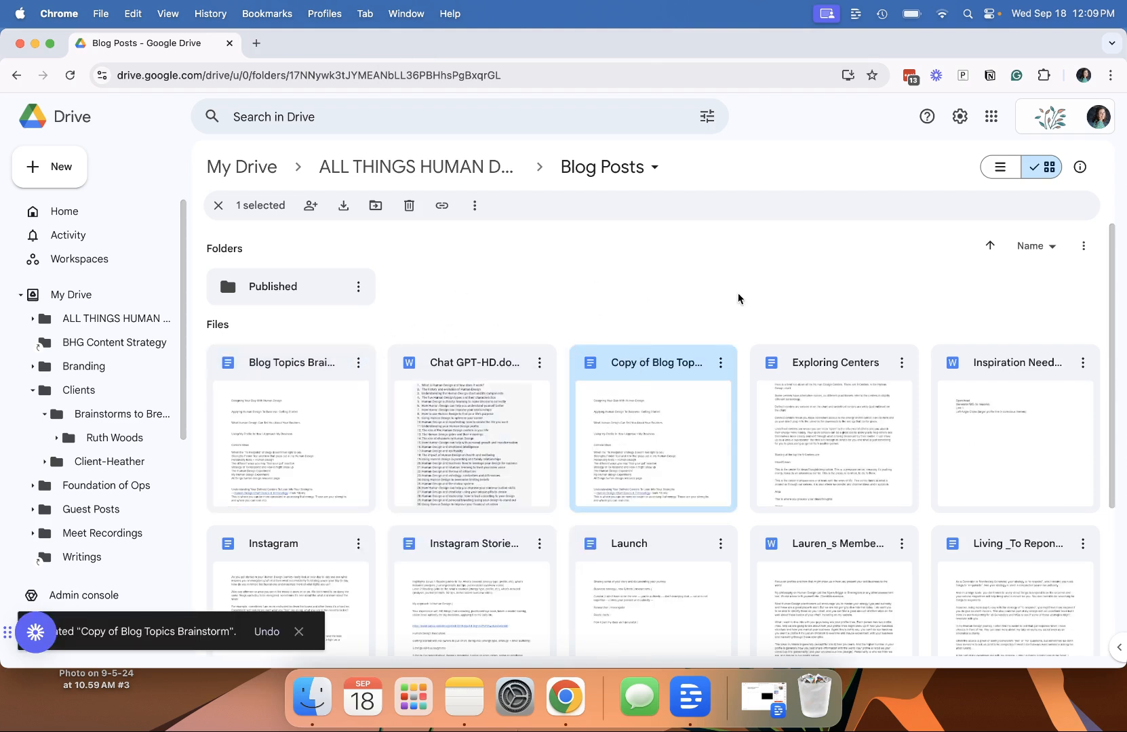
Step: Move the Published folder up into ALL THINGS HUMAN DESIGN and open that parent folder
{"action": "left_click_drag", "start_coordinate": [275, 285], "coordinate": [363, 165]}
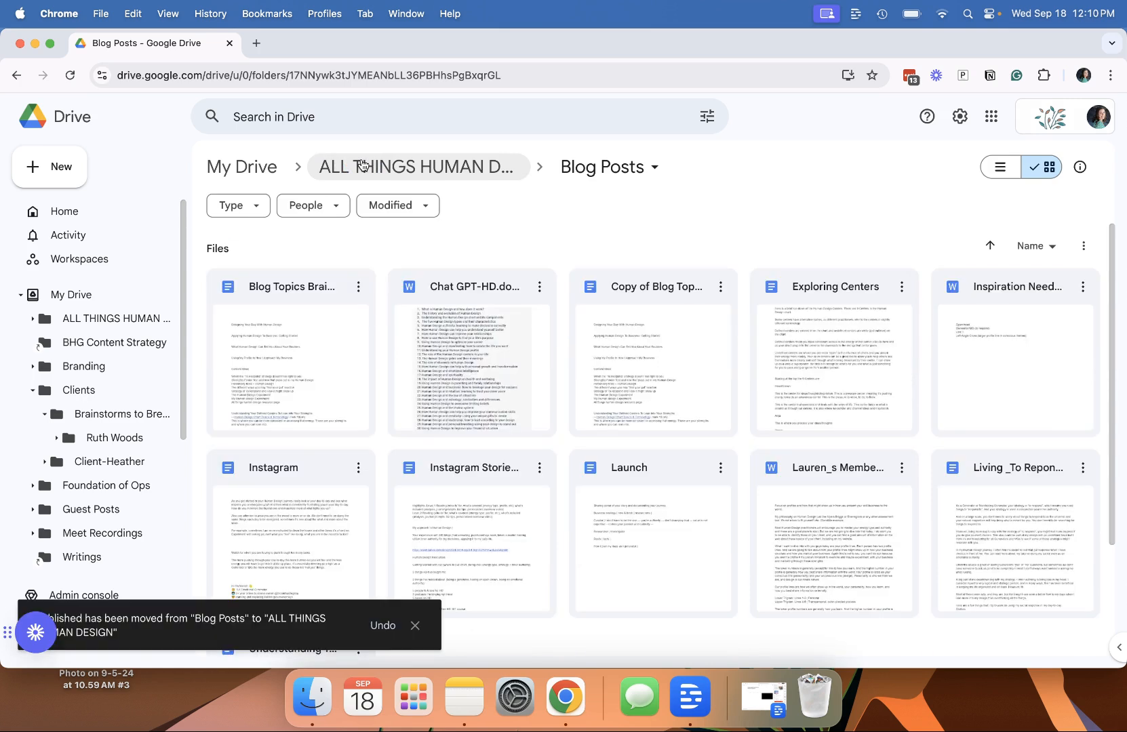
{"action": "left_click", "coordinate": [362, 166]}
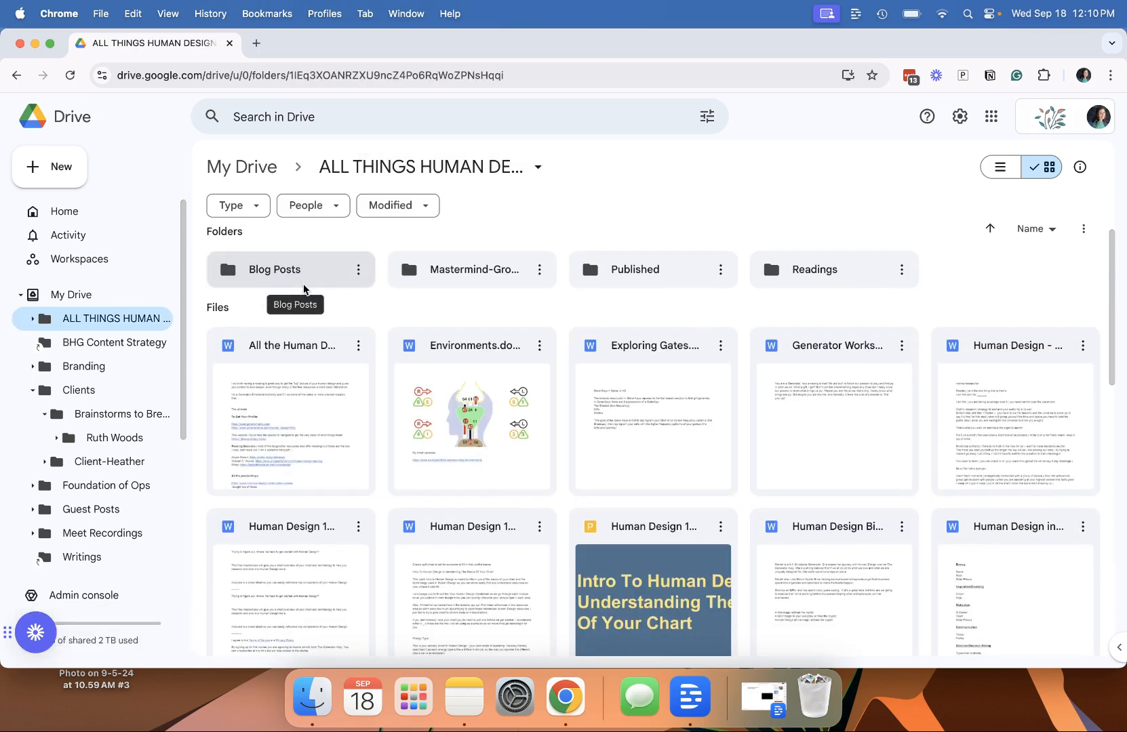
Step: Move the Published folder from ALL THINGS HUMAN DESIGN back into the Blog Posts folder
{"action": "mouse_move", "coordinate": [631, 282]}
{"action": "left_mouse_down"}
{"action": "mouse_move", "coordinate": [276, 291]}
{"action": "mouse_move", "coordinate": [620, 310]}
{"action": "mouse_move", "coordinate": [651, 273]}
{"action": "left_mouse_up"}
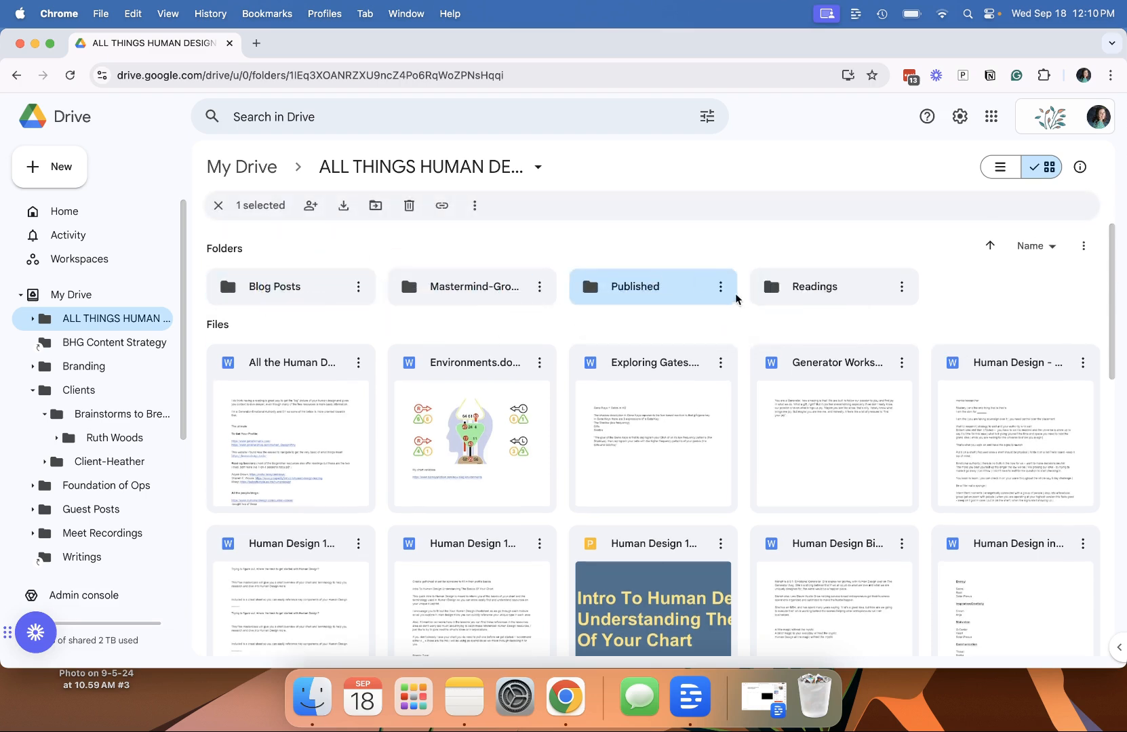
{"action": "left_click", "coordinate": [721, 287]}
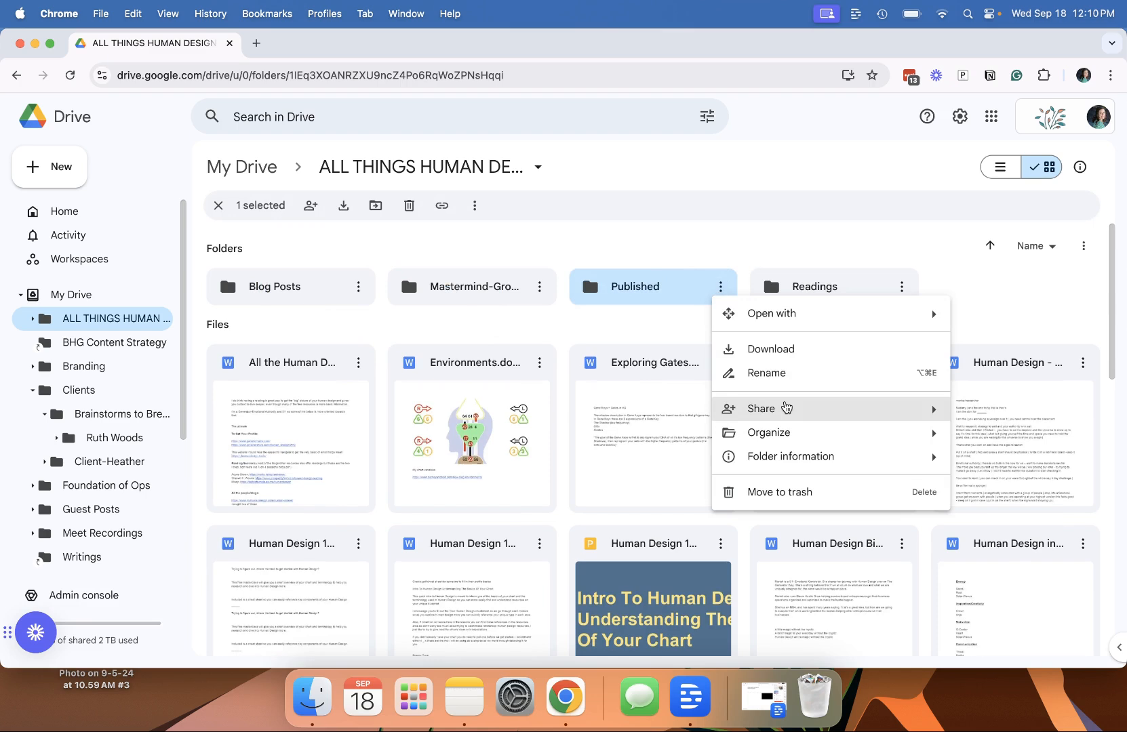
{"action": "mouse_move", "coordinate": [794, 435]}
{"action": "left_click", "coordinate": [636, 448]}
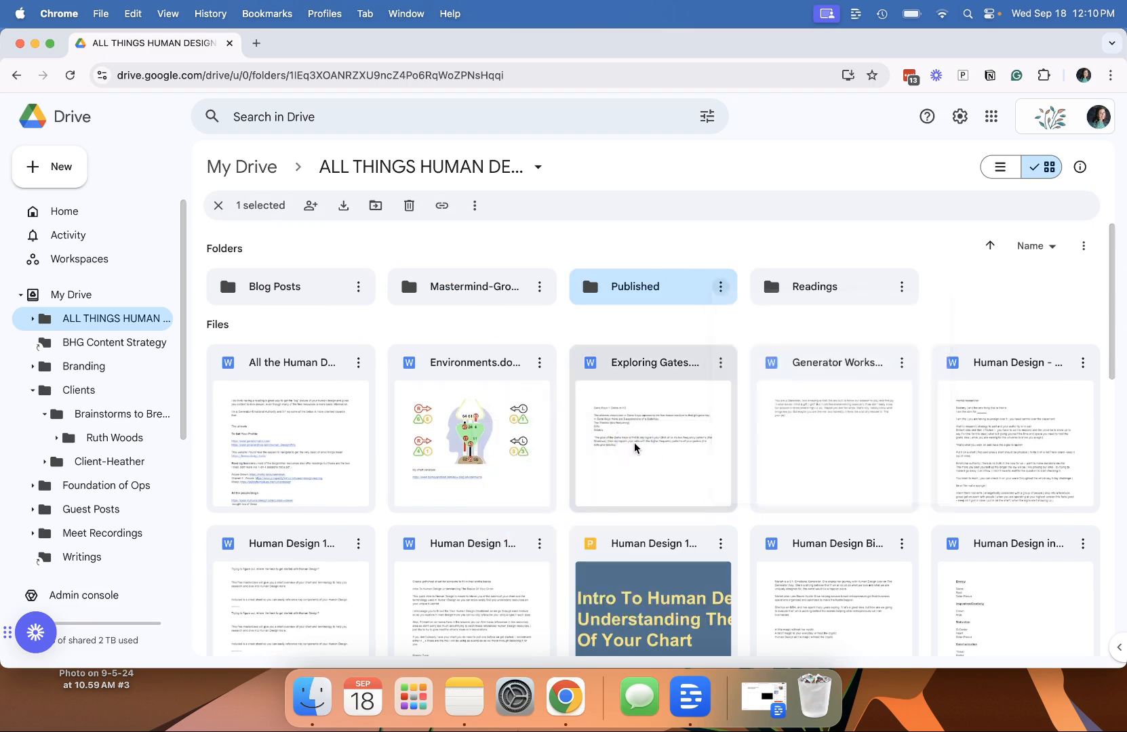
{"action": "left_click", "coordinate": [701, 320]}
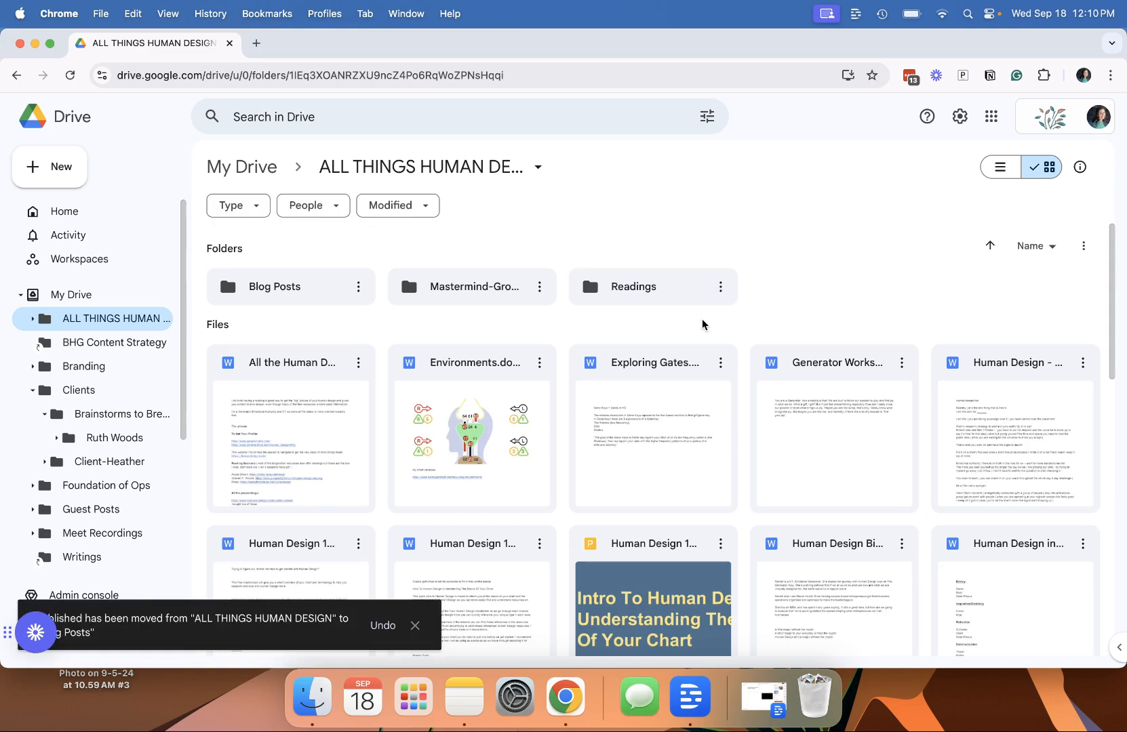
Step: Open the Published folder inside Blog Posts and make copies of all its files at once
{"action": "double_click", "coordinate": [275, 290]}
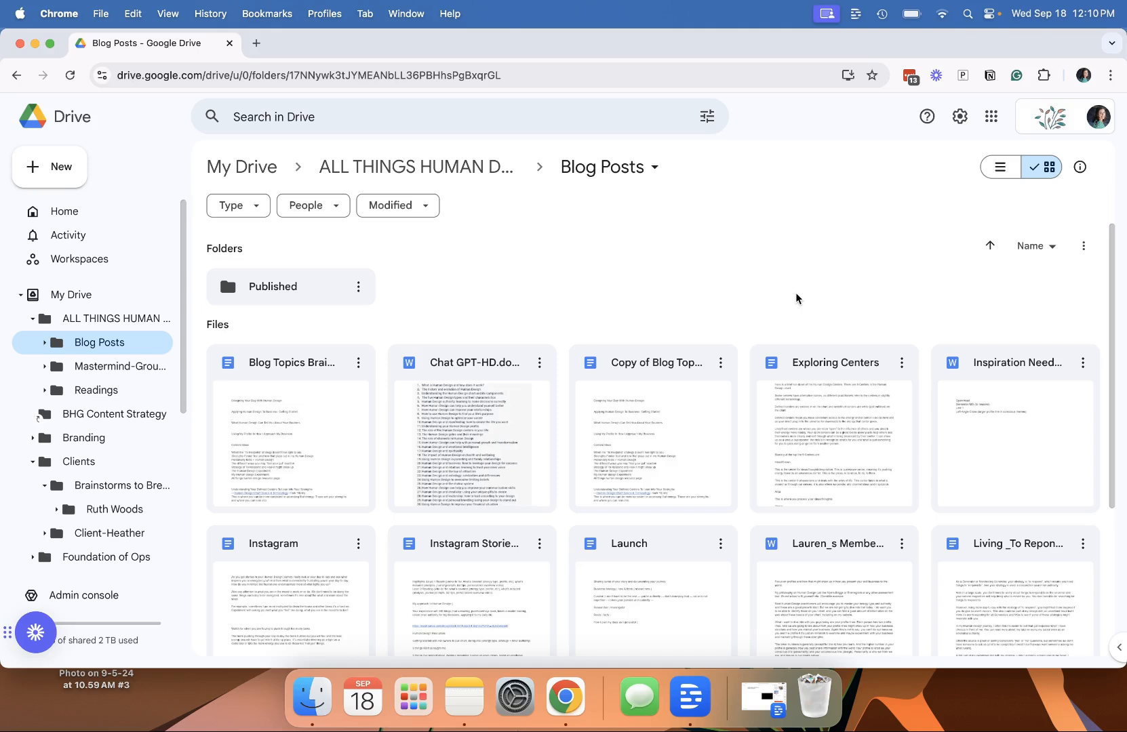
{"action": "double_click", "coordinate": [308, 288]}
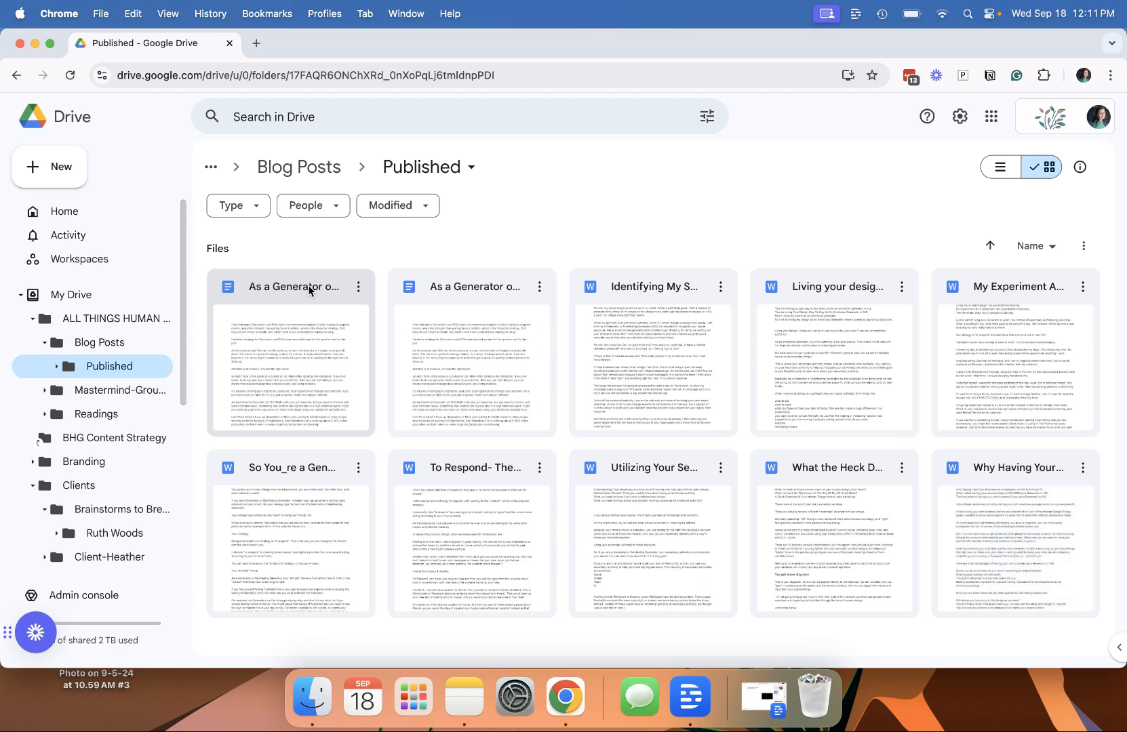
{"action": "left_click_drag", "start_coordinate": [199, 259], "coordinate": [1029, 632]}
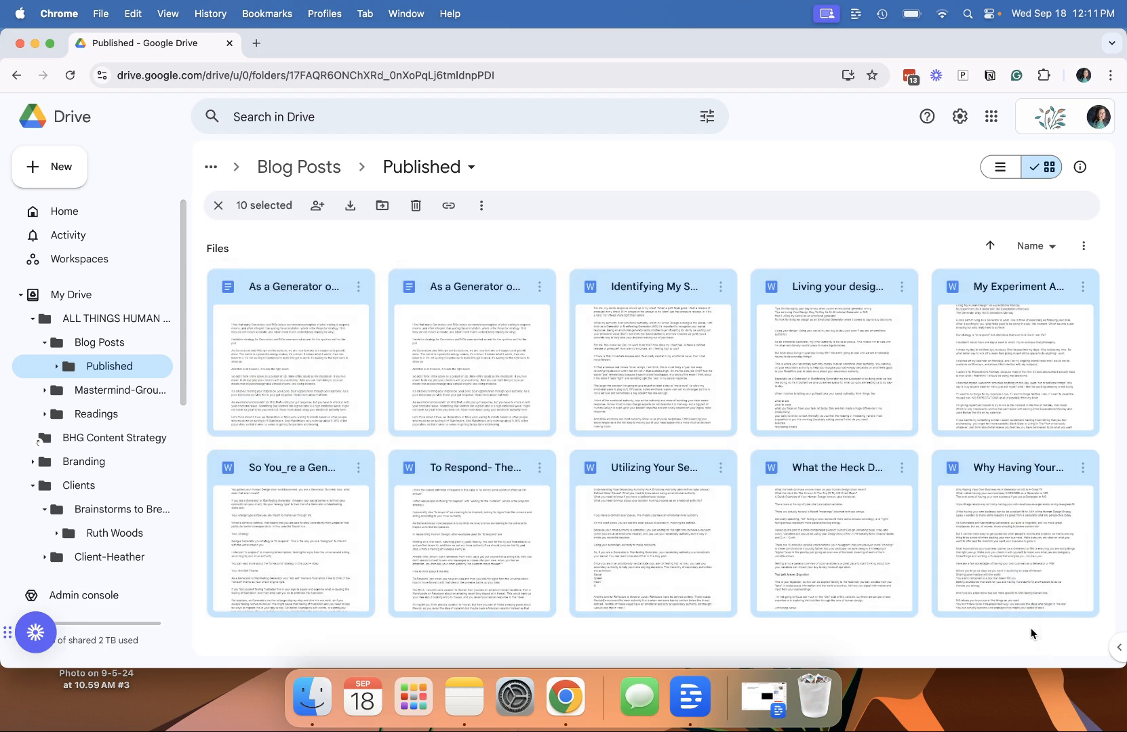
{"action": "left_click", "coordinate": [447, 298]}
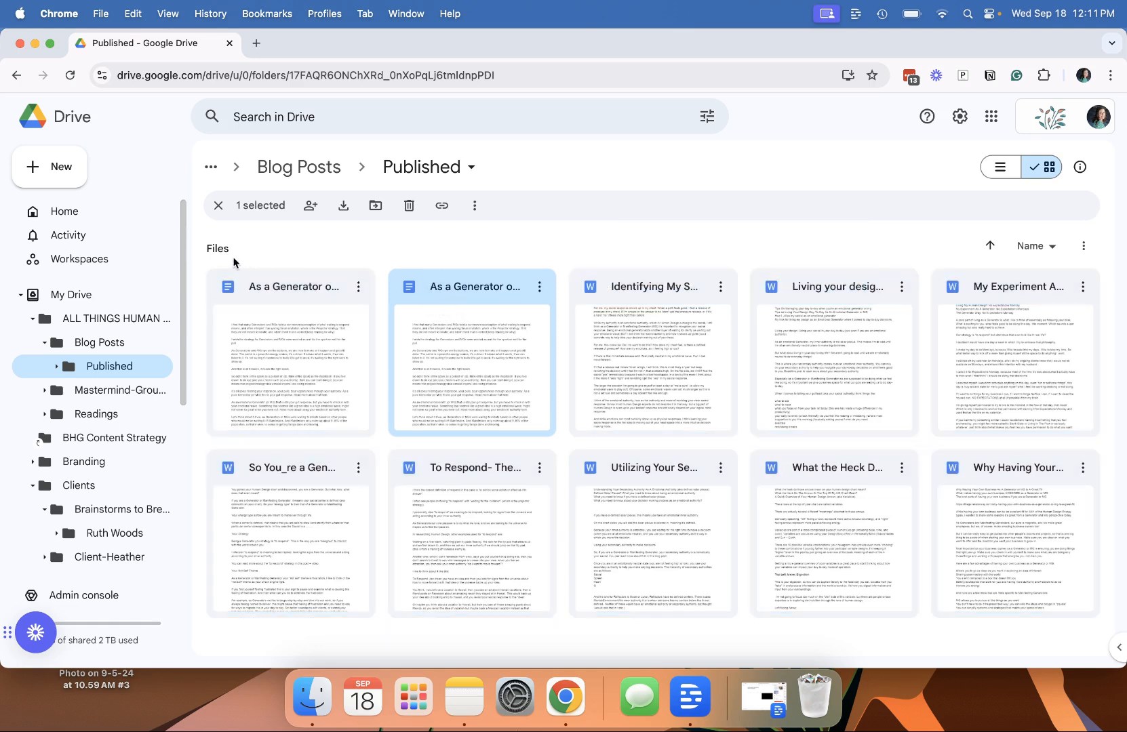
{"action": "left_click_drag", "start_coordinate": [200, 254], "coordinate": [1097, 638]}
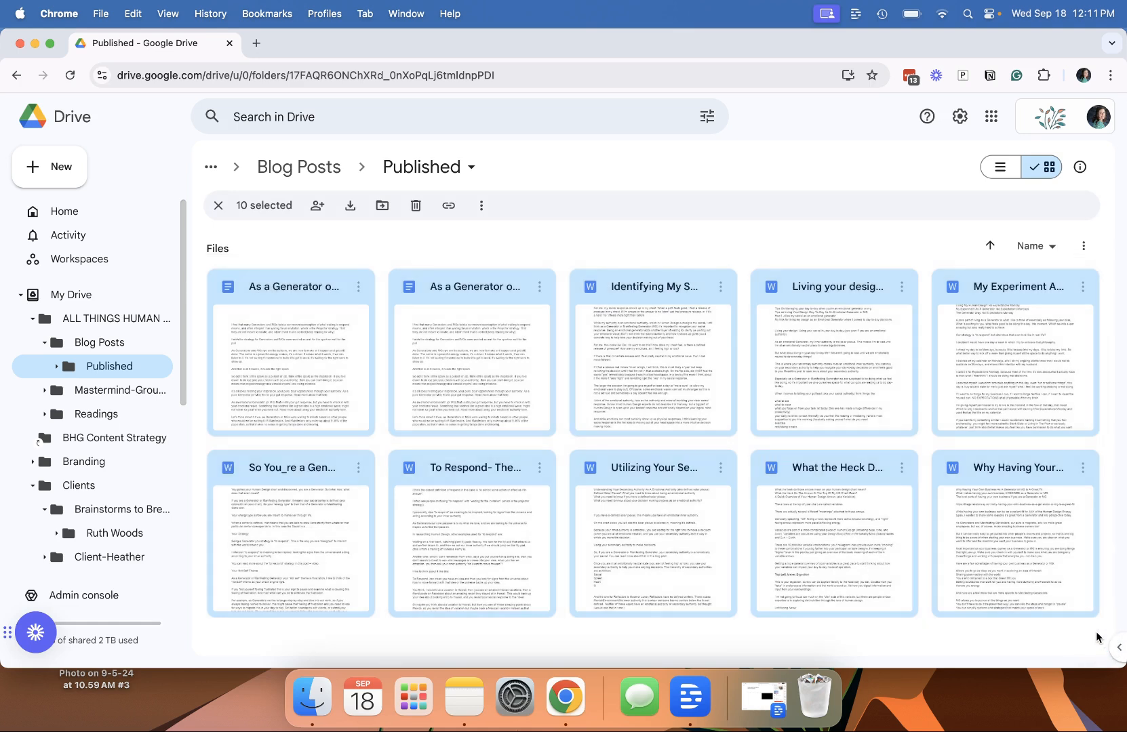
{"action": "left_click", "coordinate": [1081, 287]}
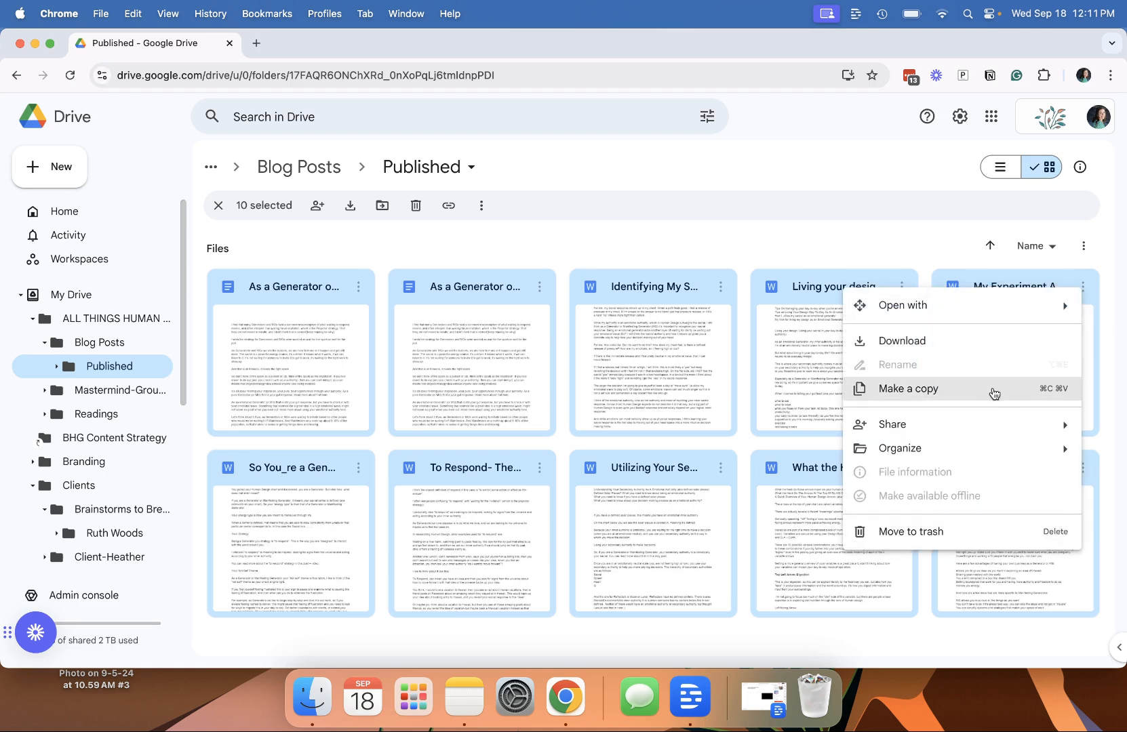
{"action": "left_click", "coordinate": [994, 394]}
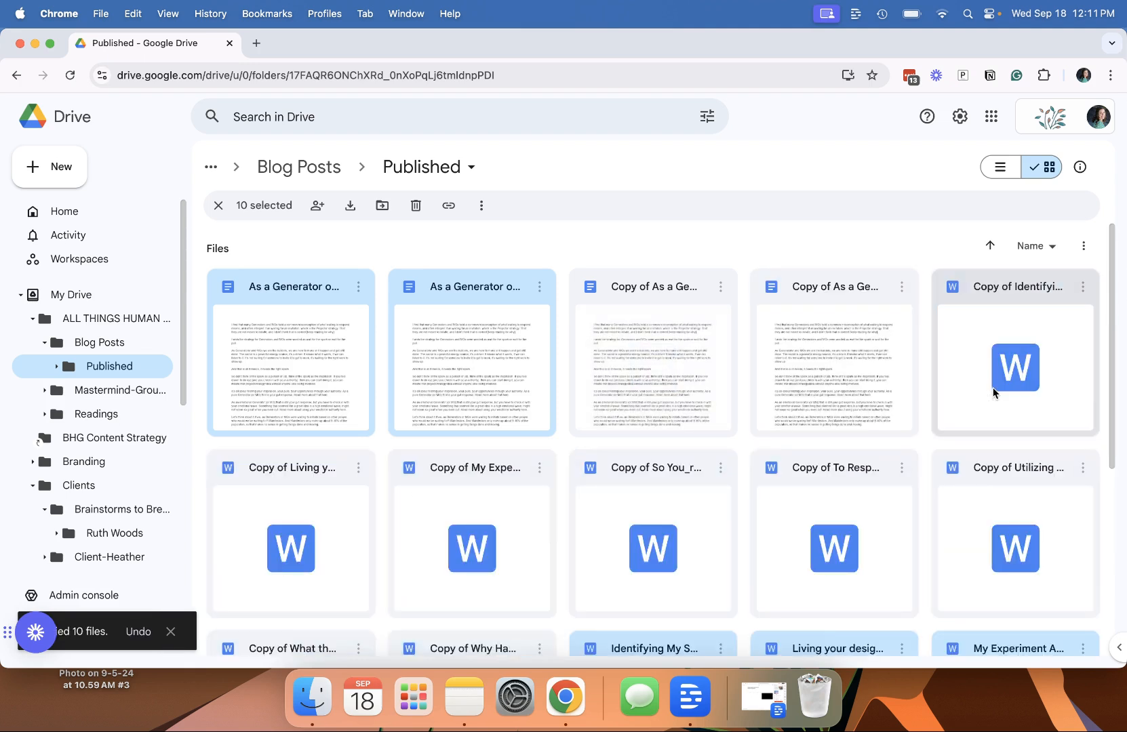
Step: Move the ten selected original files out of Published into a new folder named Published 1 inside Blog Posts
{"action": "scroll", "coordinate": [993, 392], "scroll_direction": "down", "scroll_amount": 5}
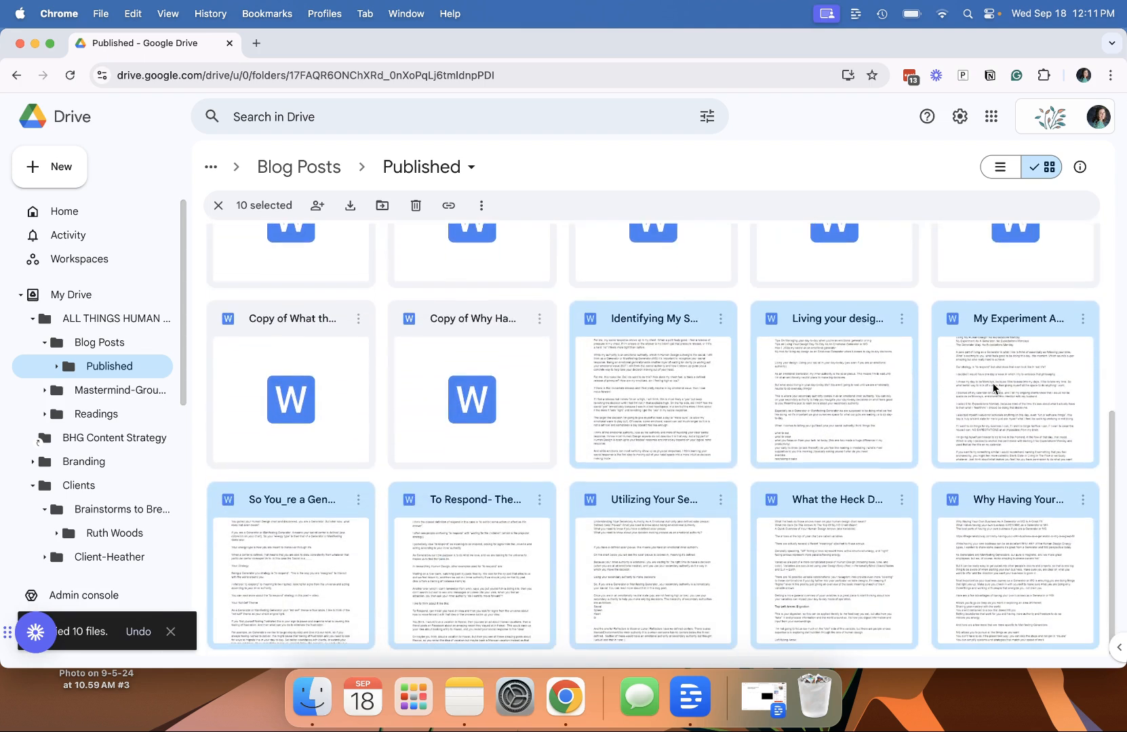
{"action": "scroll", "coordinate": [993, 387], "scroll_direction": "up", "scroll_amount": 1}
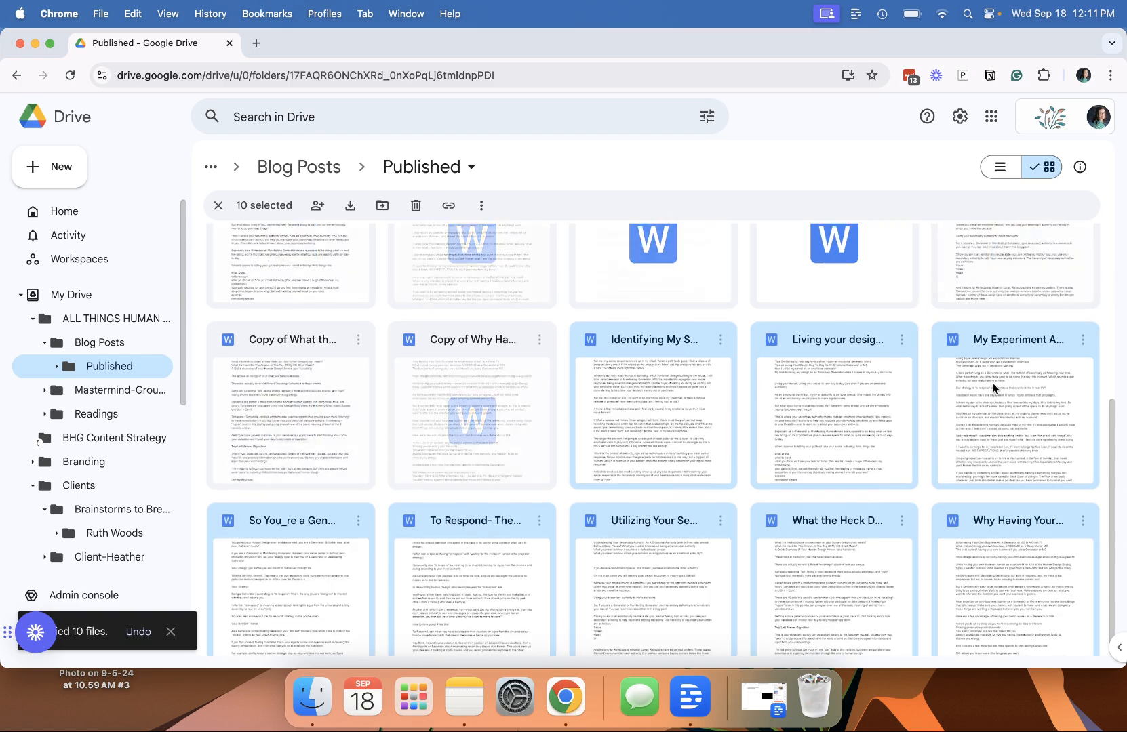
{"action": "scroll", "coordinate": [993, 388], "scroll_direction": "up", "scroll_amount": 5}
{"action": "scroll", "coordinate": [735, 408], "scroll_direction": "down", "scroll_amount": 2}
{"action": "scroll", "coordinate": [773, 373], "scroll_direction": "up", "scroll_amount": 2}
{"action": "left_click", "coordinate": [481, 206]}
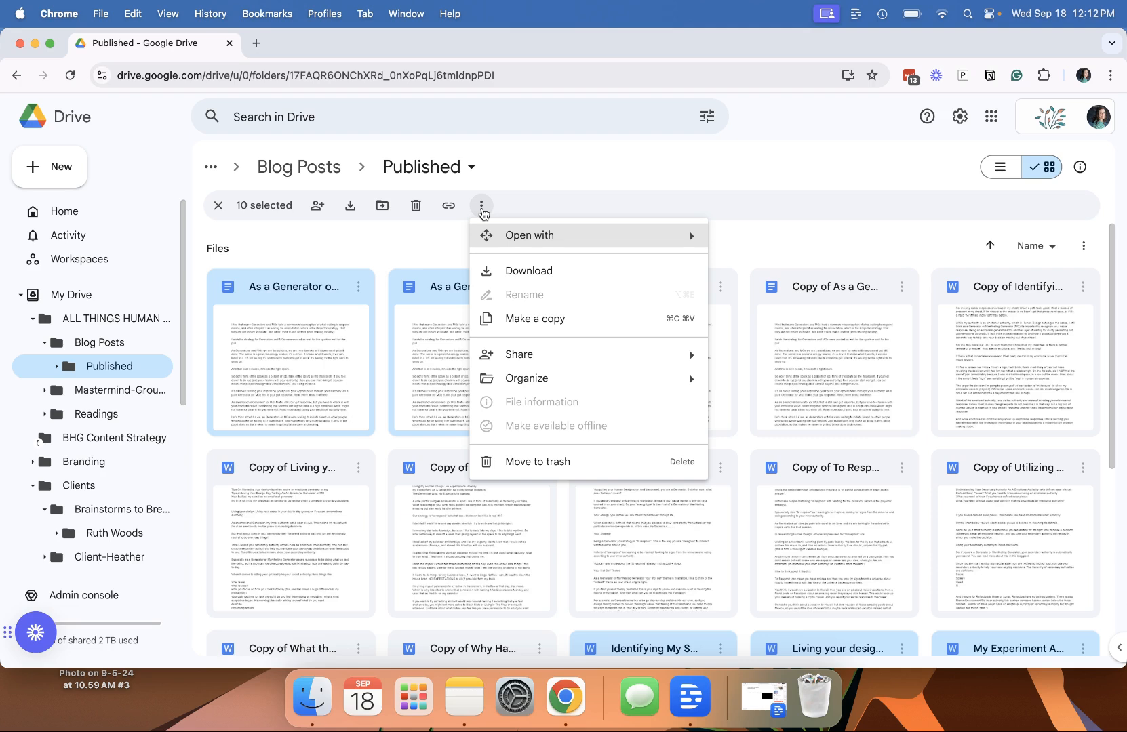
{"action": "mouse_move", "coordinate": [548, 380]}
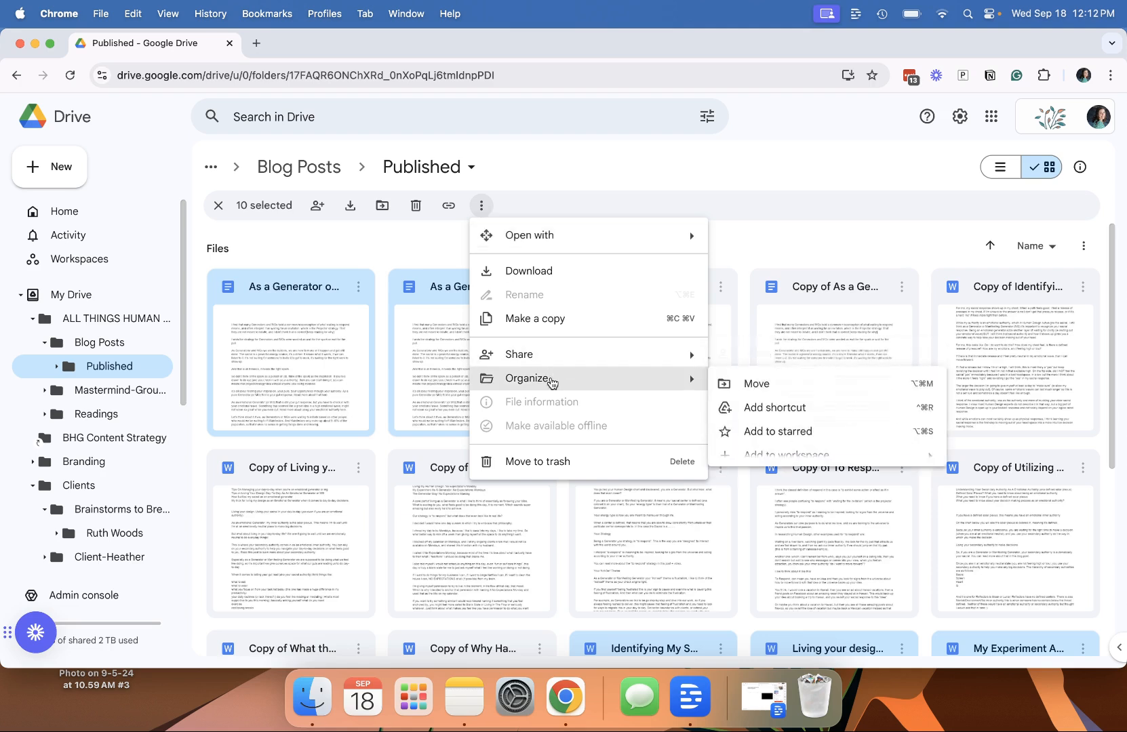
{"action": "left_click", "coordinate": [775, 385]}
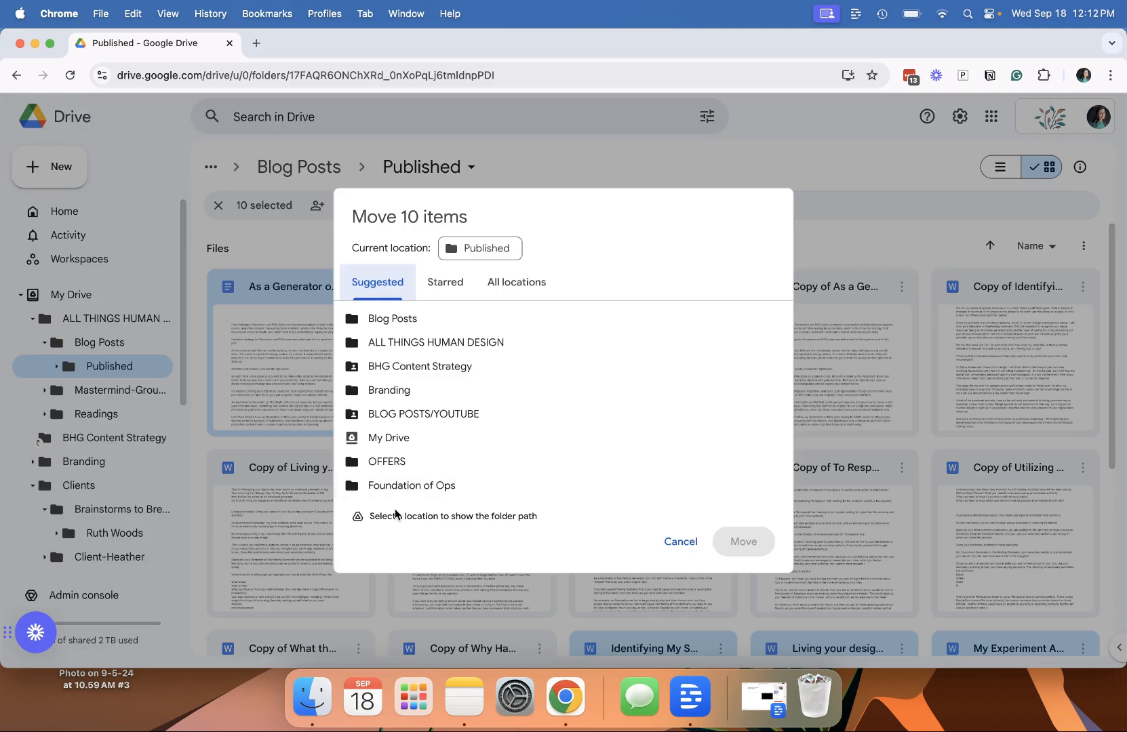
{"action": "left_click", "coordinate": [358, 542]}
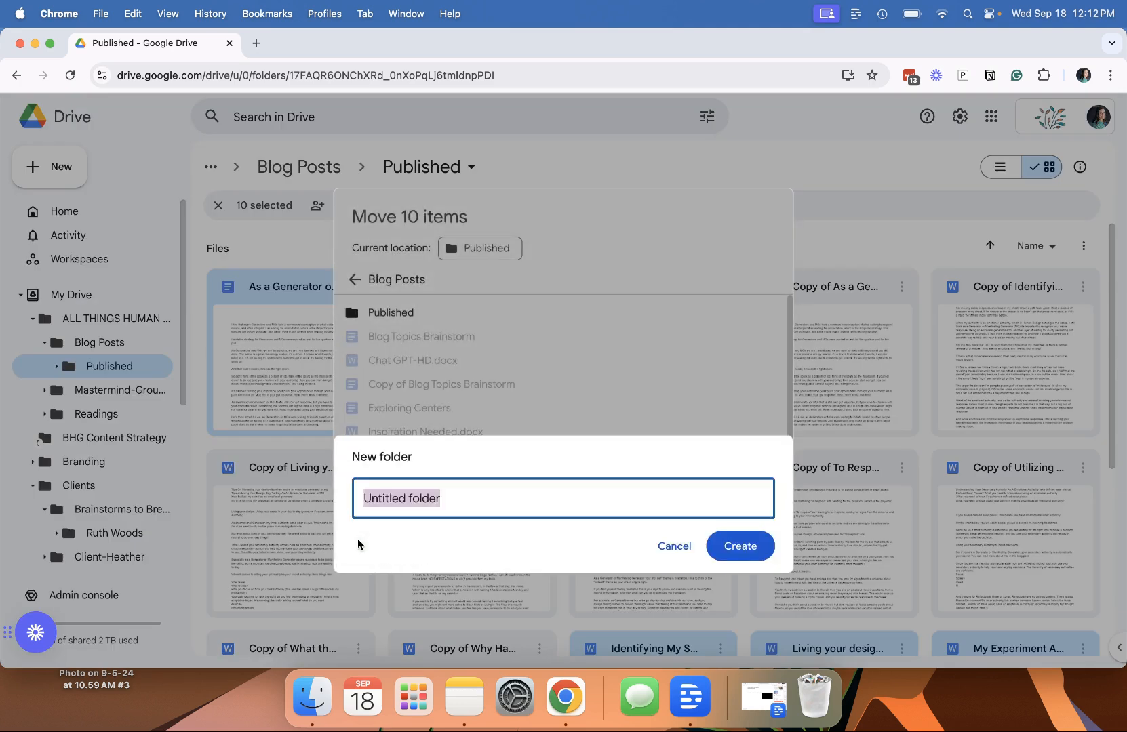
{"action": "type", "text": "Published 1"}
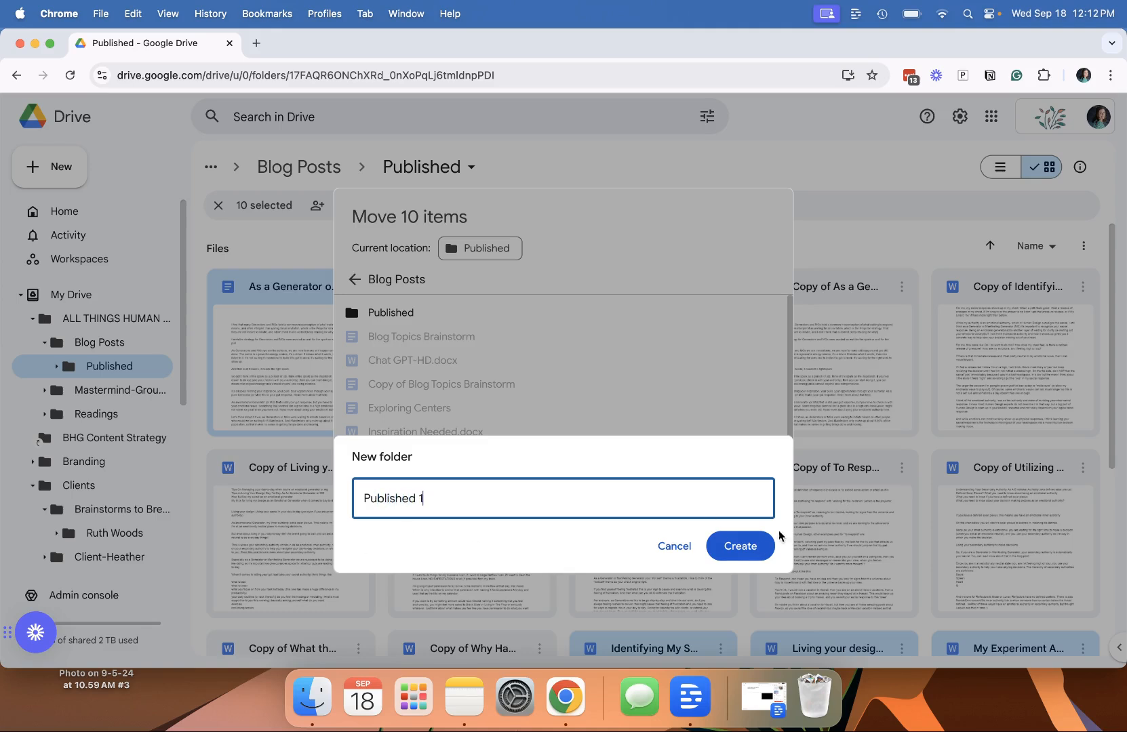
{"action": "left_click", "coordinate": [747, 549]}
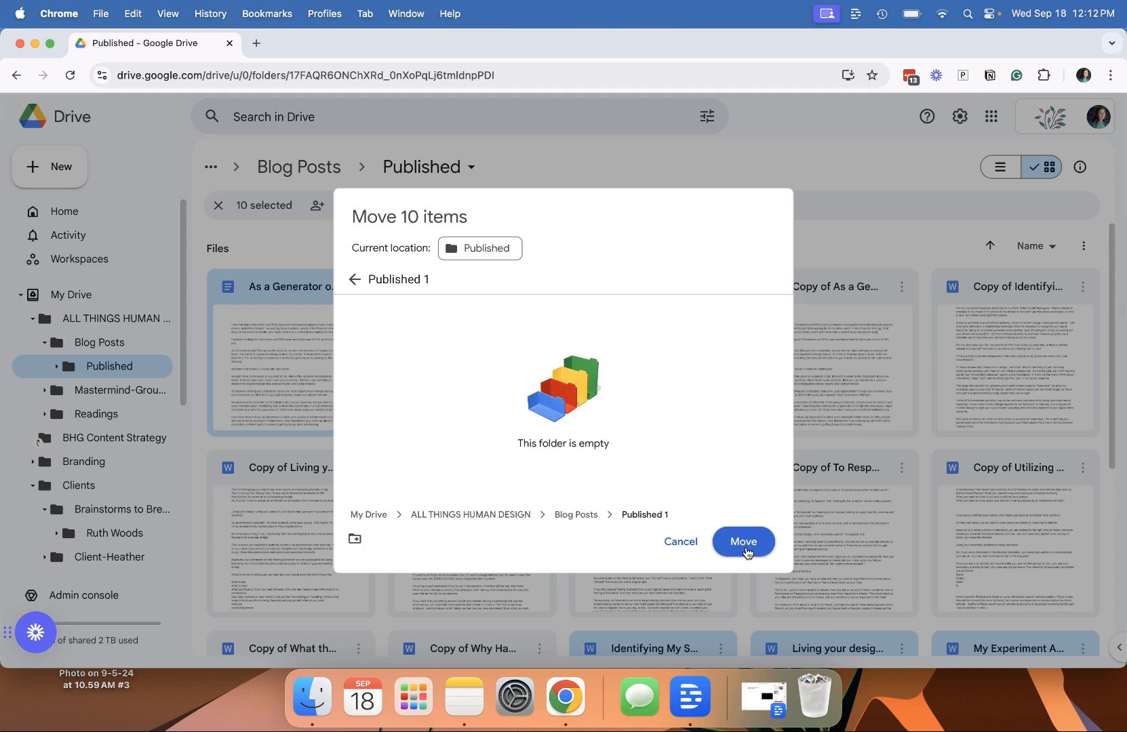
{"action": "left_click", "coordinate": [746, 548]}
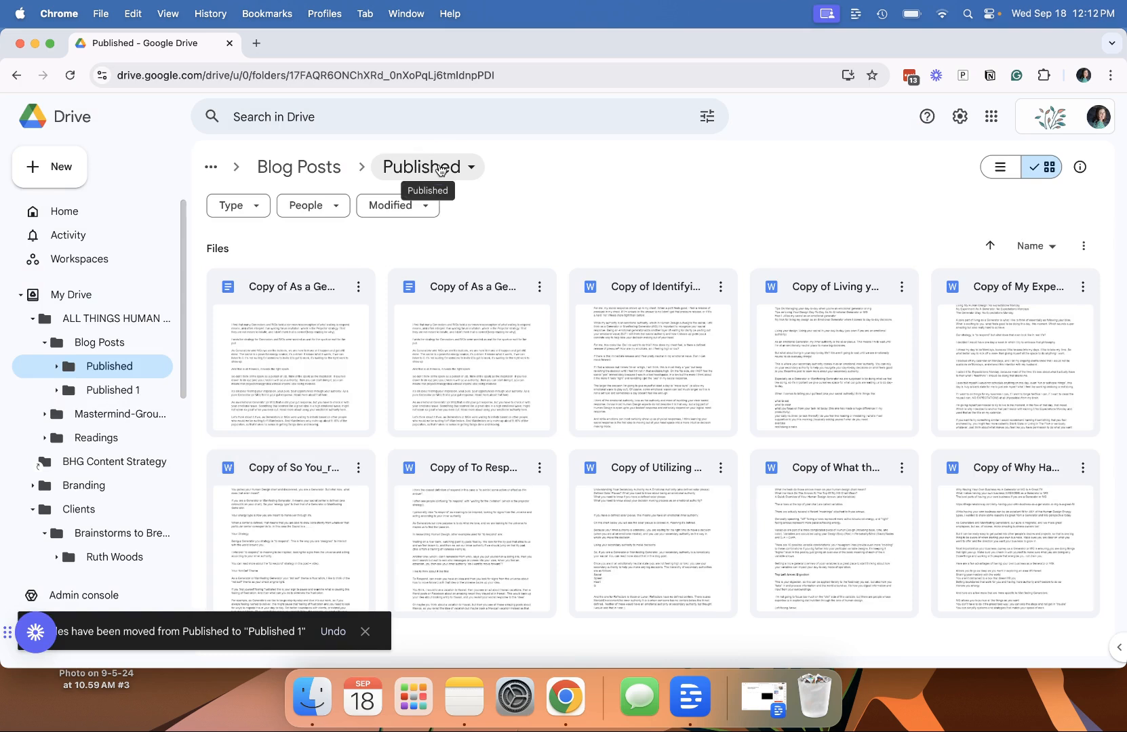
Step: Rename the currently open Published folder as Published Copies
{"action": "left_click", "coordinate": [439, 168]}
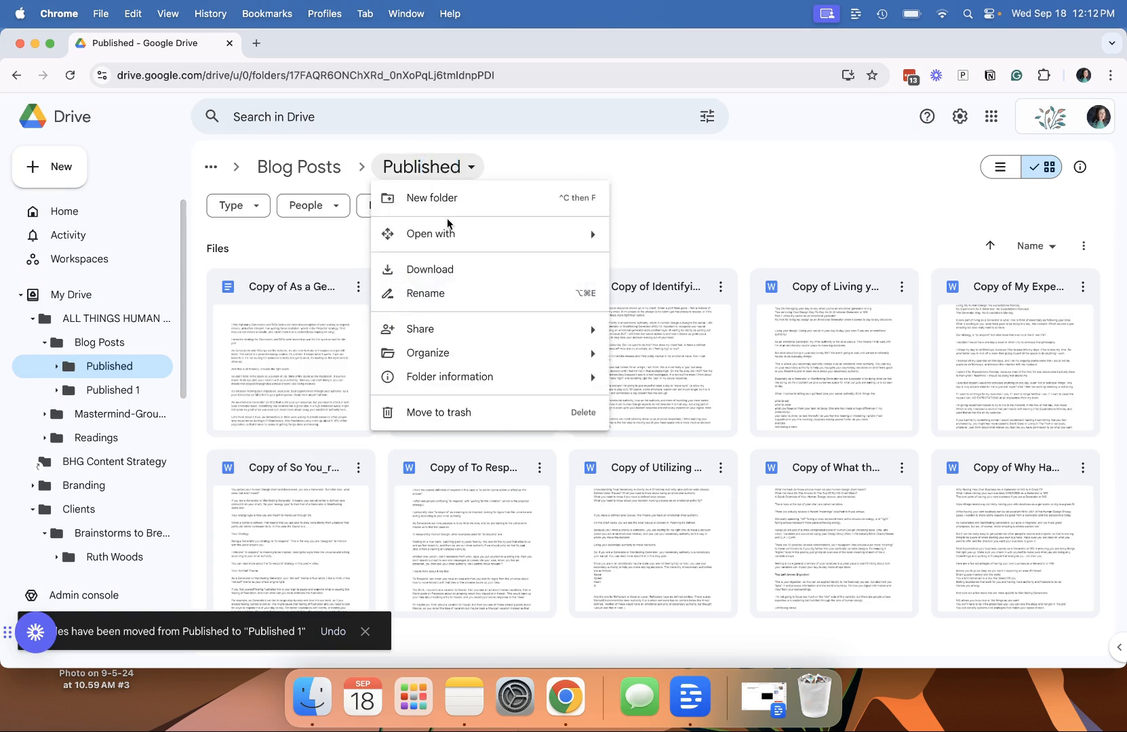
{"action": "left_click", "coordinate": [439, 294]}
{"action": "left_click", "coordinate": [522, 381]}
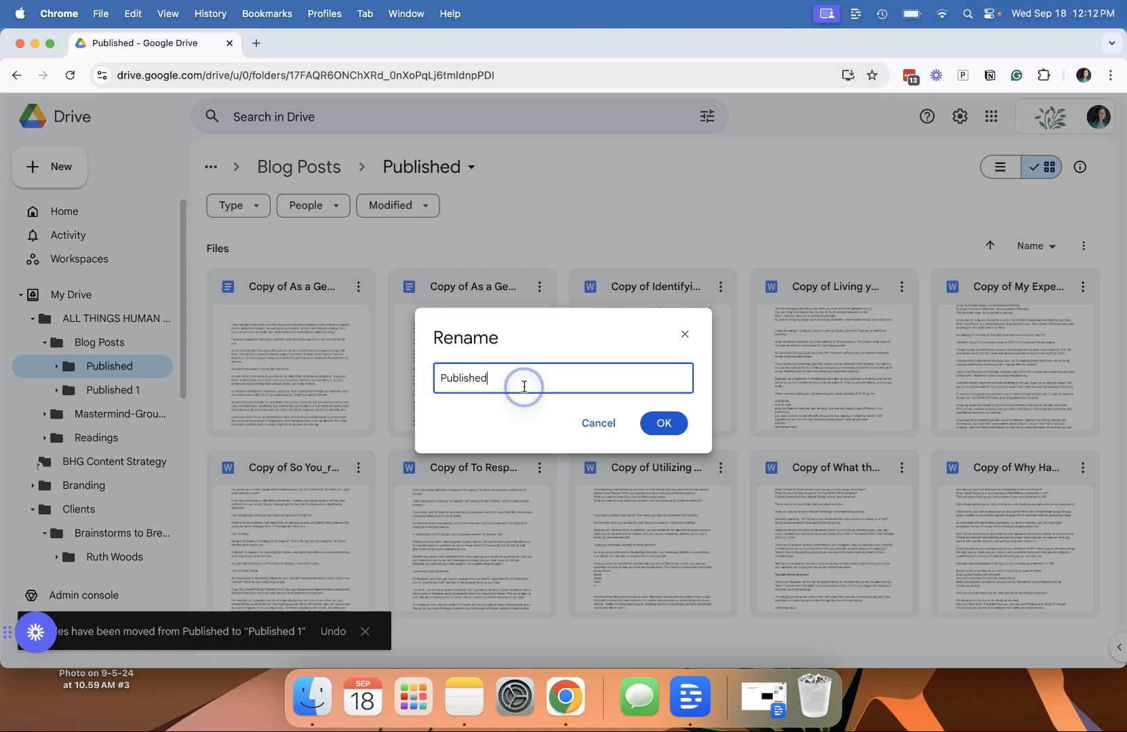
{"action": "type", "text": "Copies"}
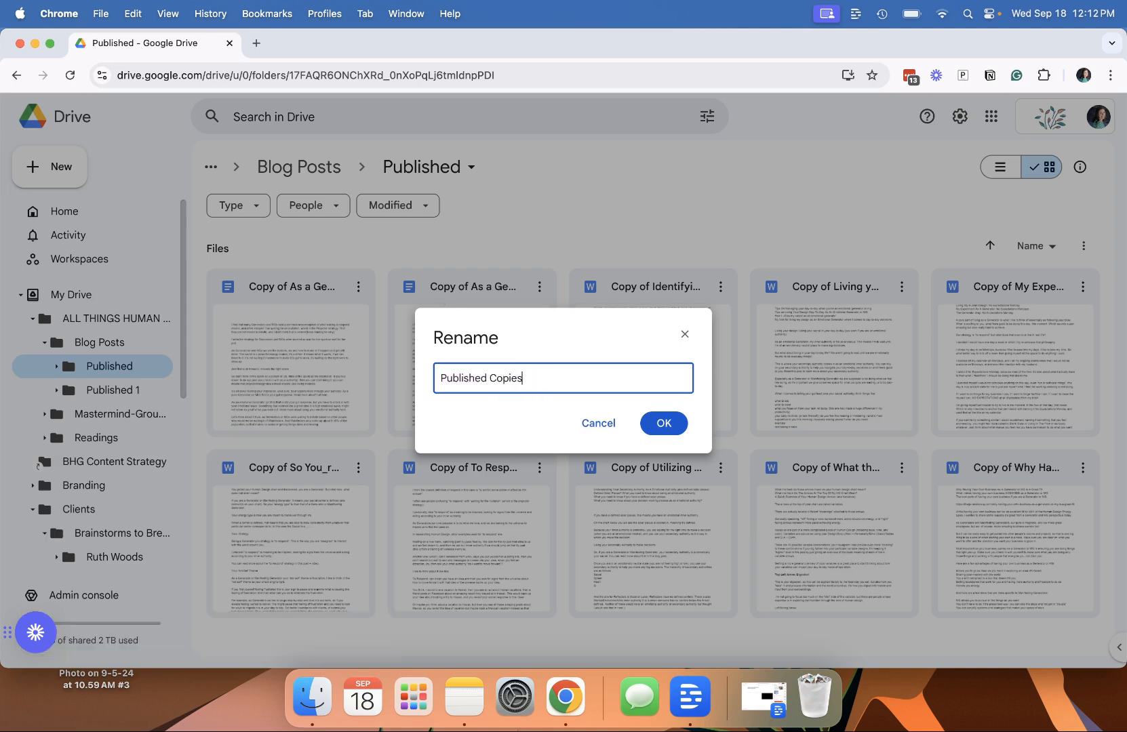
{"action": "left_click", "coordinate": [661, 424]}
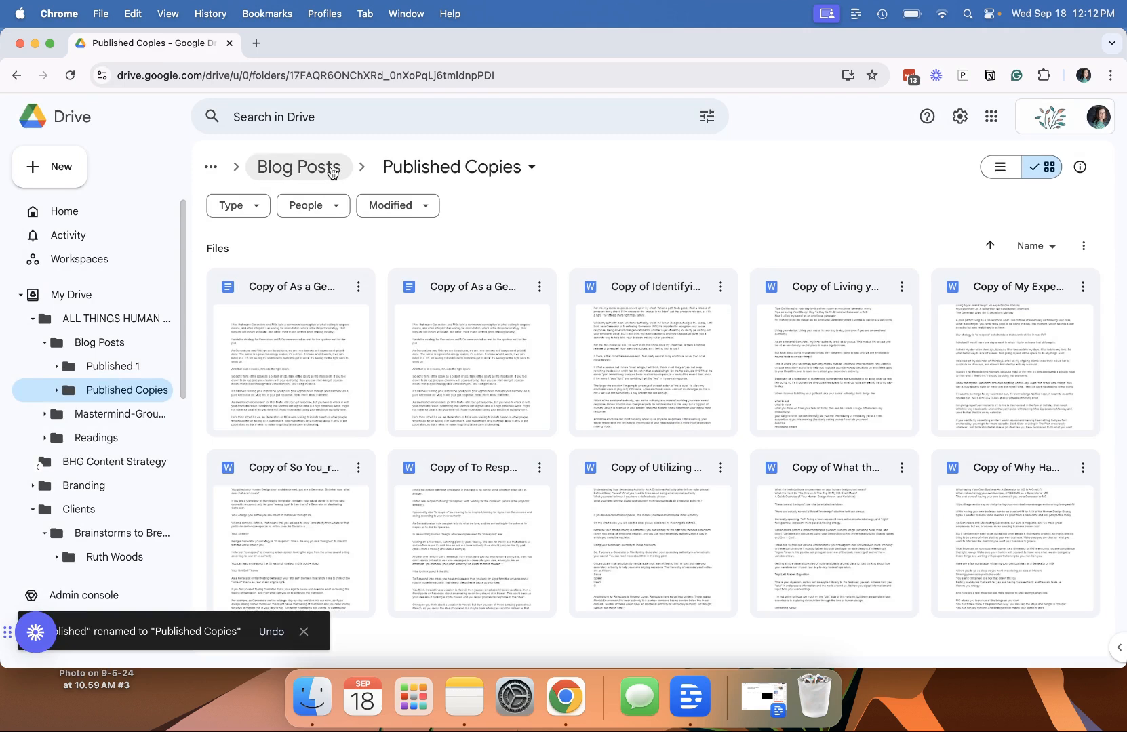
Step: Return to the Blog Posts folder and rename the Published 1 folder as Published
{"action": "left_click", "coordinate": [337, 172]}
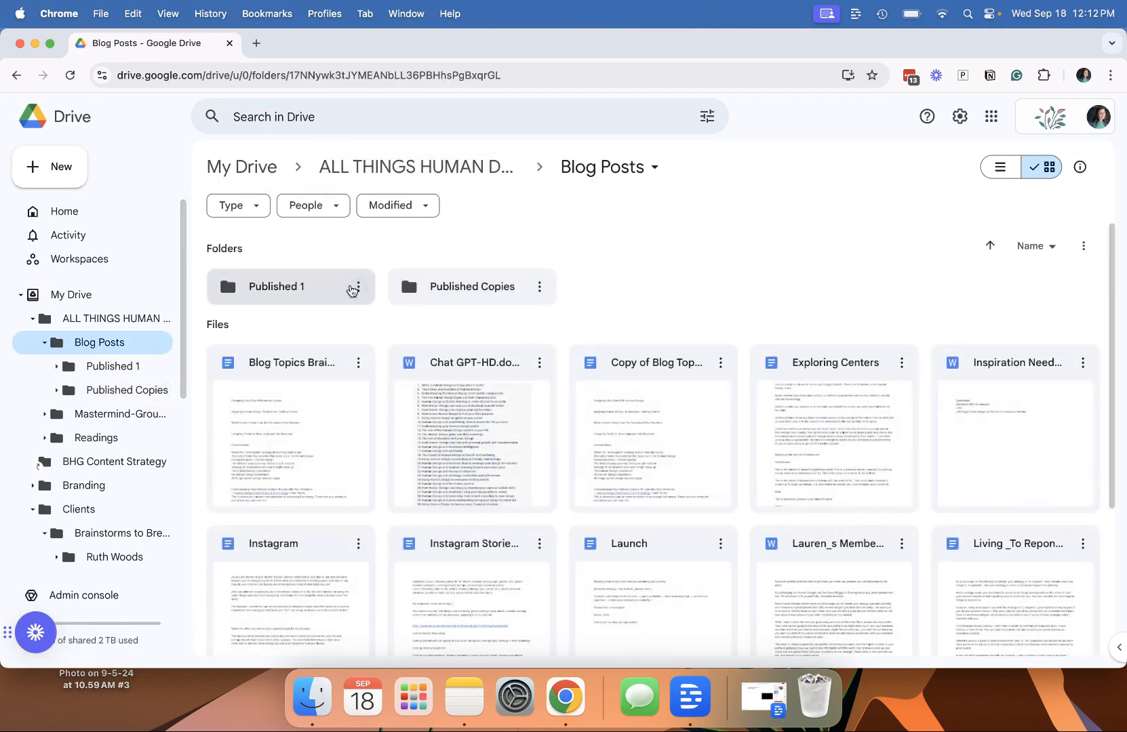
{"action": "left_click", "coordinate": [357, 286]}
{"action": "left_click", "coordinate": [425, 373]}
{"action": "left_click", "coordinate": [515, 375]}
{"action": "key", "text": "BackSpace"}
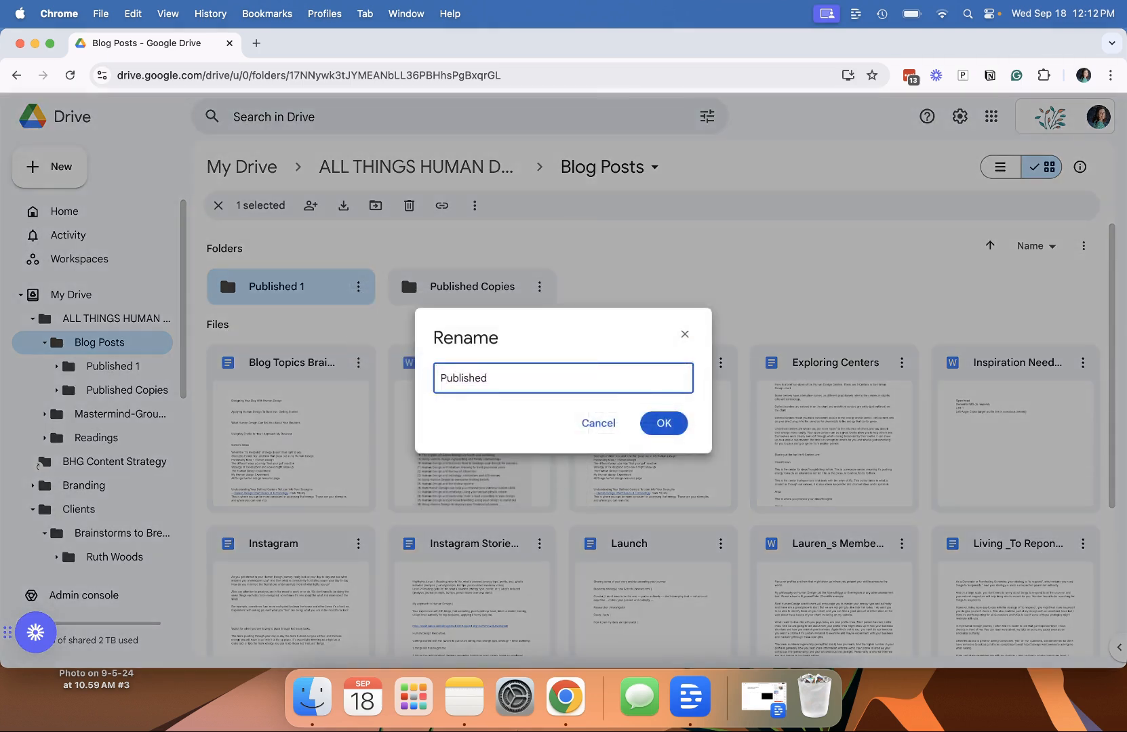
{"action": "left_click", "coordinate": [663, 423]}
Step: Check the contents of the Published and Published Copies folders, returning to Blog Posts
{"action": "double_click", "coordinate": [295, 286]}
{"action": "left_click", "coordinate": [321, 170]}
{"action": "double_click", "coordinate": [446, 290]}
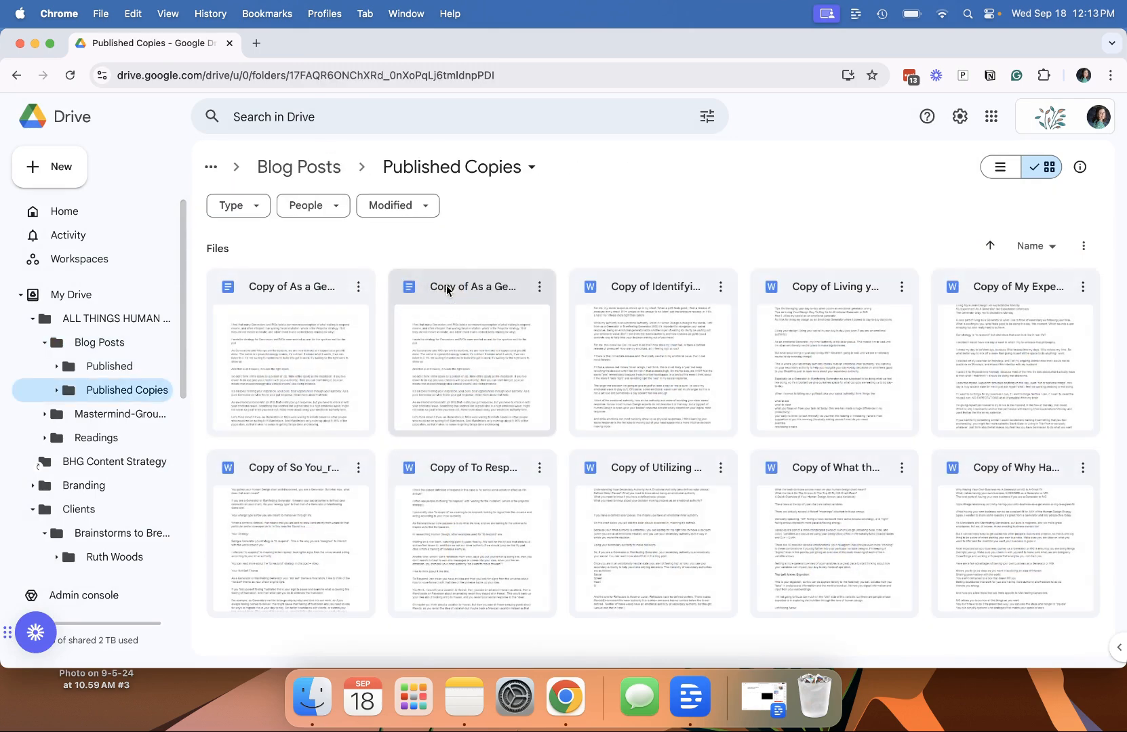
{"action": "left_click", "coordinate": [320, 174]}
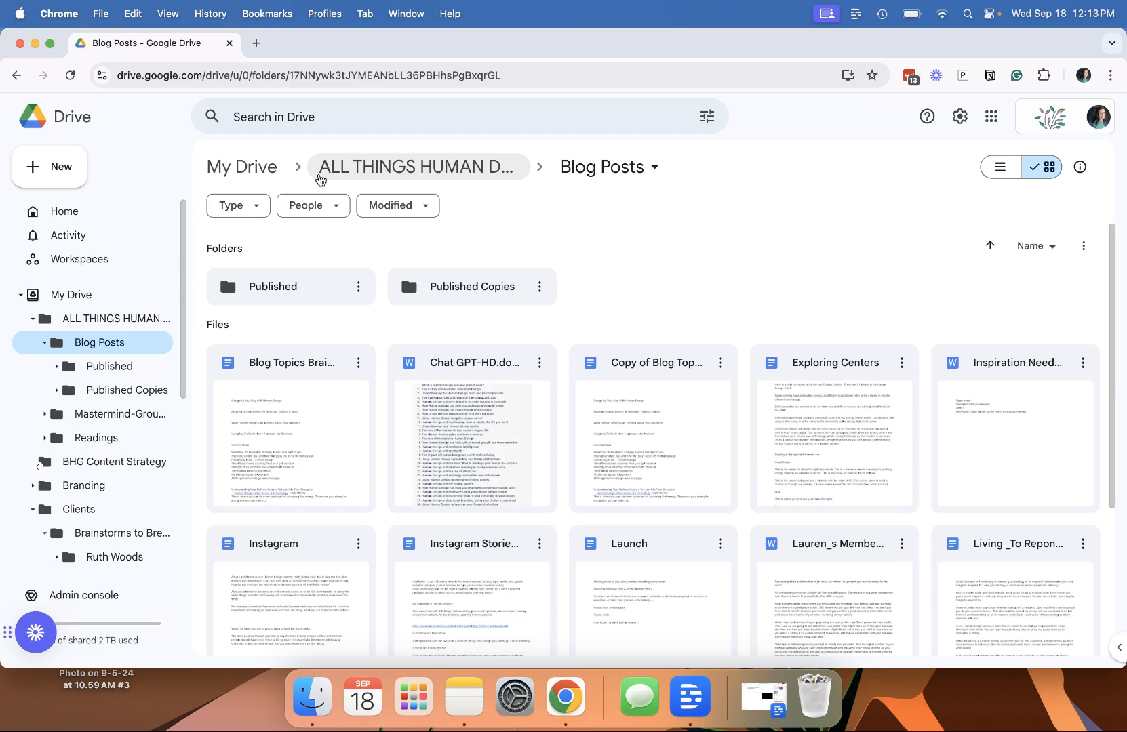
Step: Compare the actions available for the Published folder with those for the Blog Topics Brainstorm file, without applying any
{"action": "left_click", "coordinate": [358, 286]}
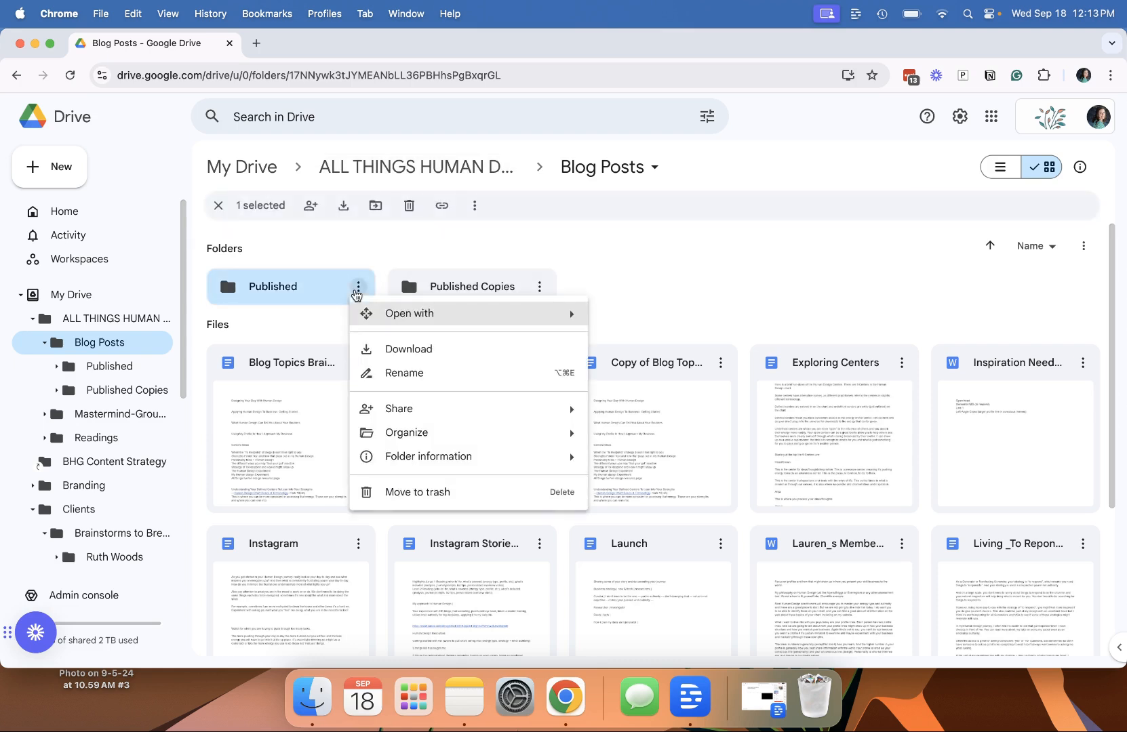
{"action": "left_click", "coordinate": [673, 284]}
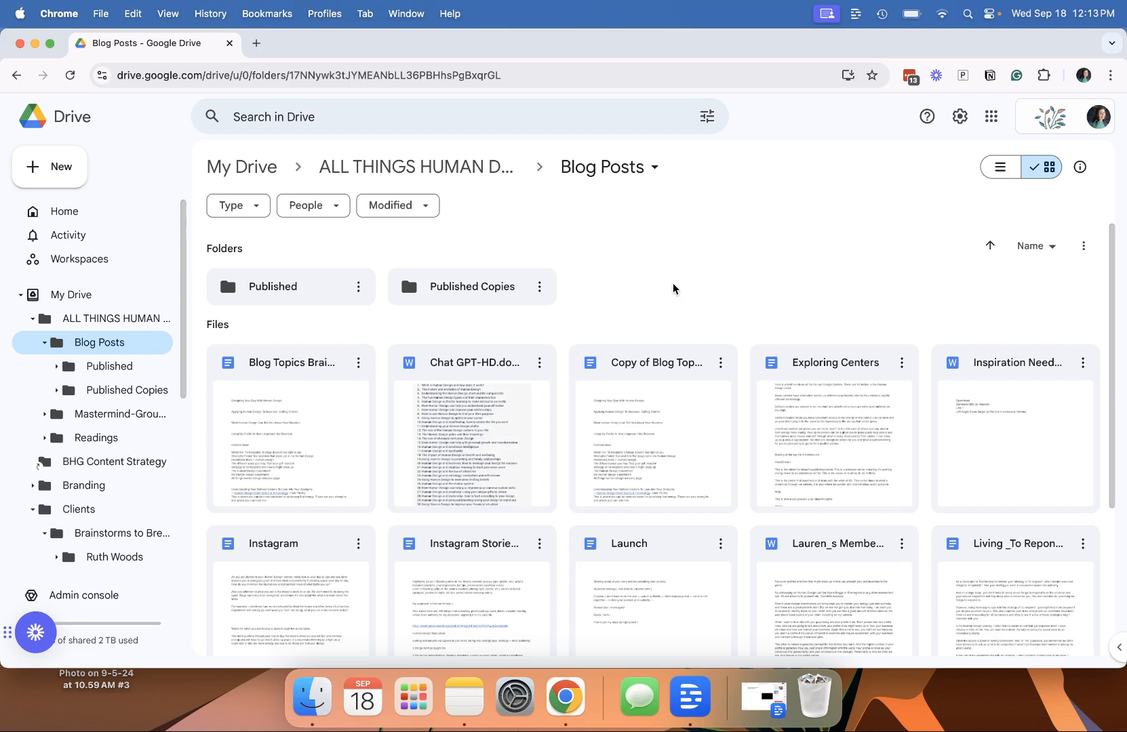
{"action": "scroll", "coordinate": [672, 283], "scroll_direction": "down", "scroll_amount": 5}
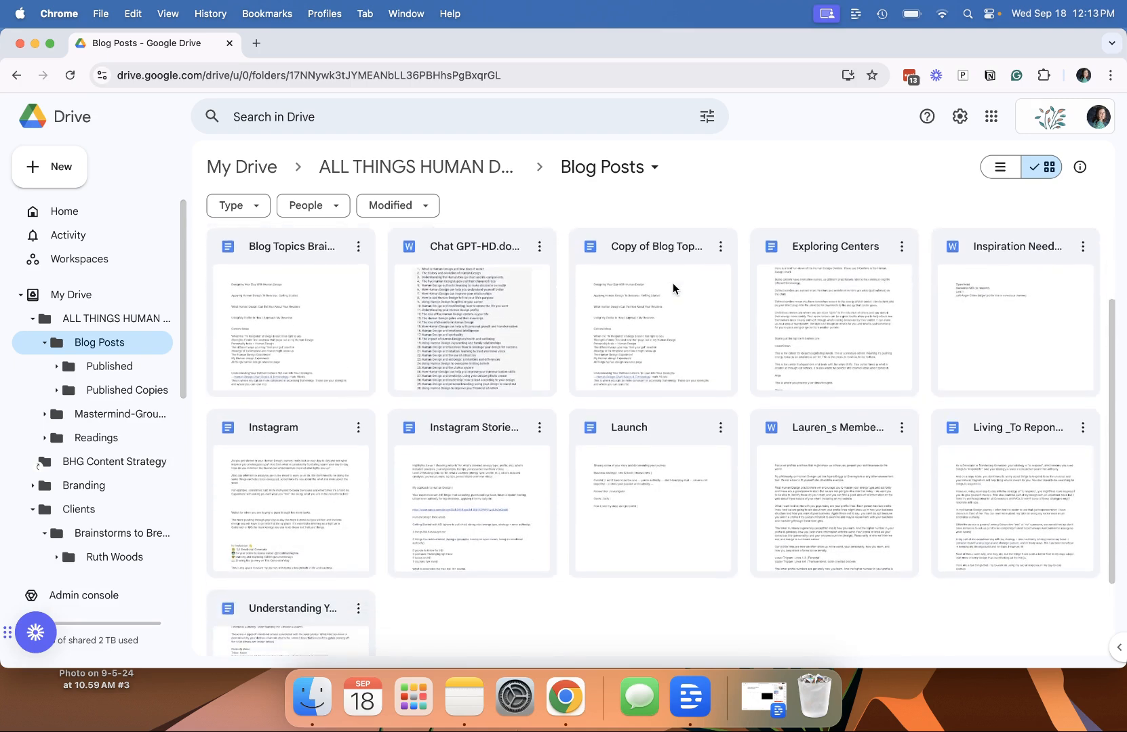
{"action": "scroll", "coordinate": [672, 282], "scroll_direction": "up", "scroll_amount": 5}
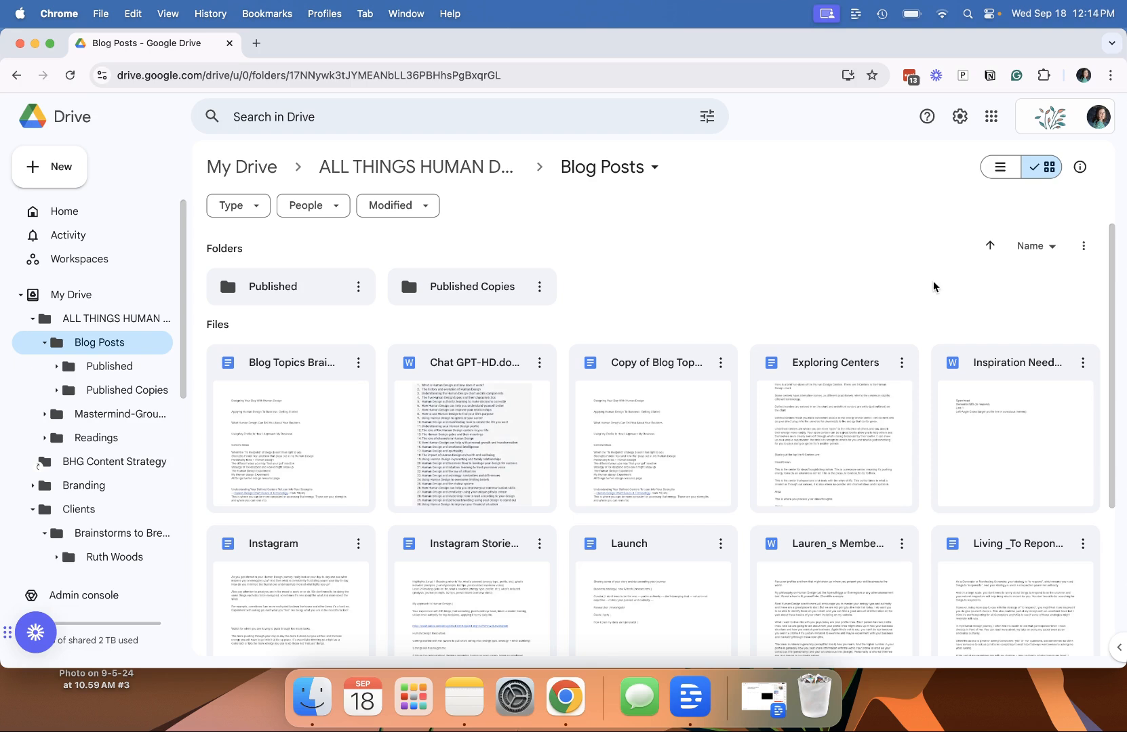
{"action": "left_click", "coordinate": [358, 362]}
{"action": "mouse_move", "coordinate": [440, 537]}
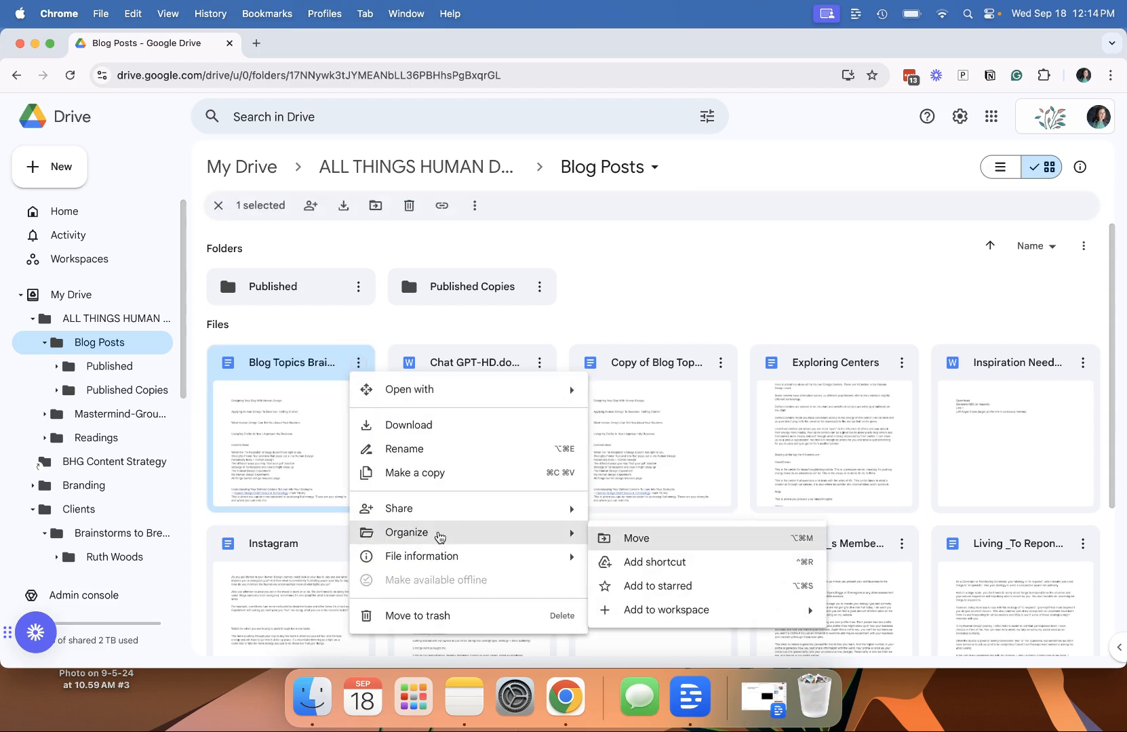
{"action": "left_click", "coordinate": [614, 288]}
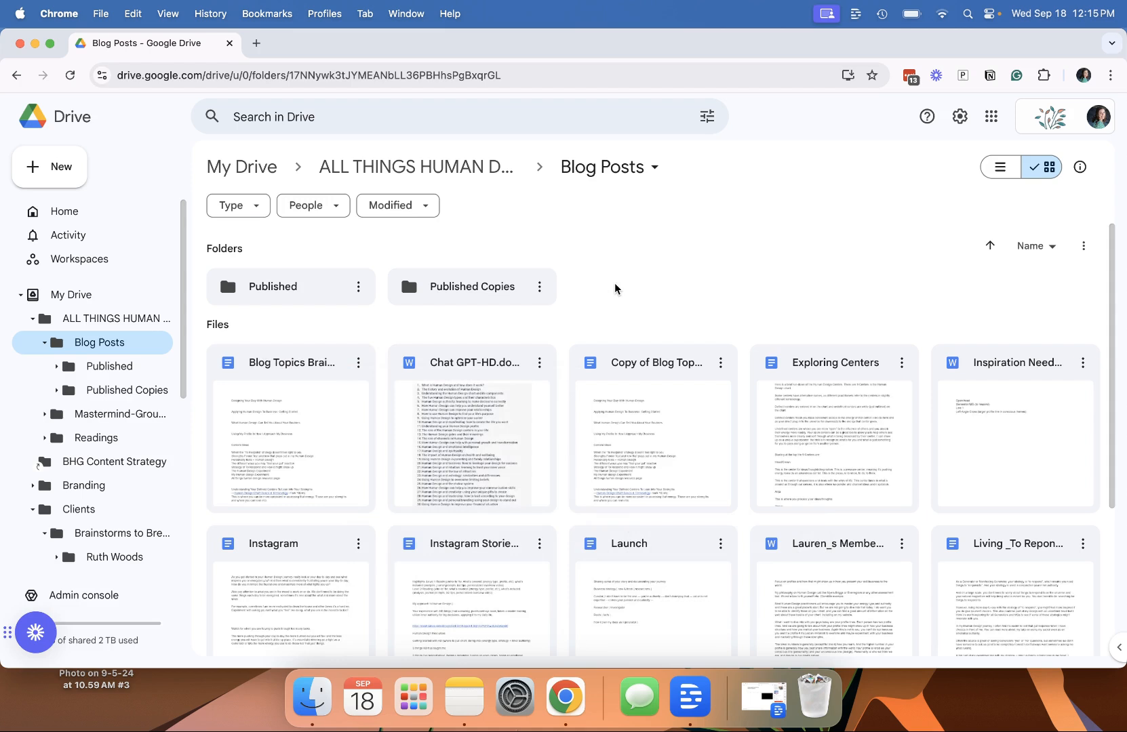
Step: Select the first two rows of files in Blog Posts together and clear the selection
{"action": "left_click_drag", "start_coordinate": [306, 324], "coordinate": [981, 630]}
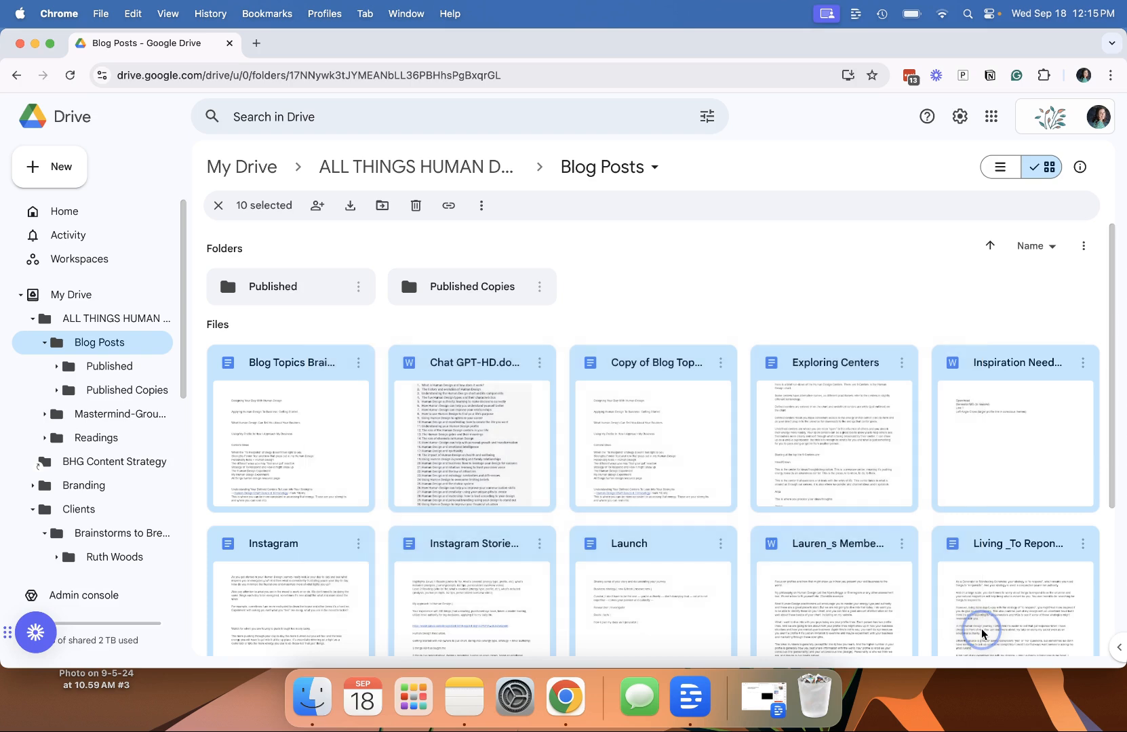
{"action": "left_click", "coordinate": [786, 262]}
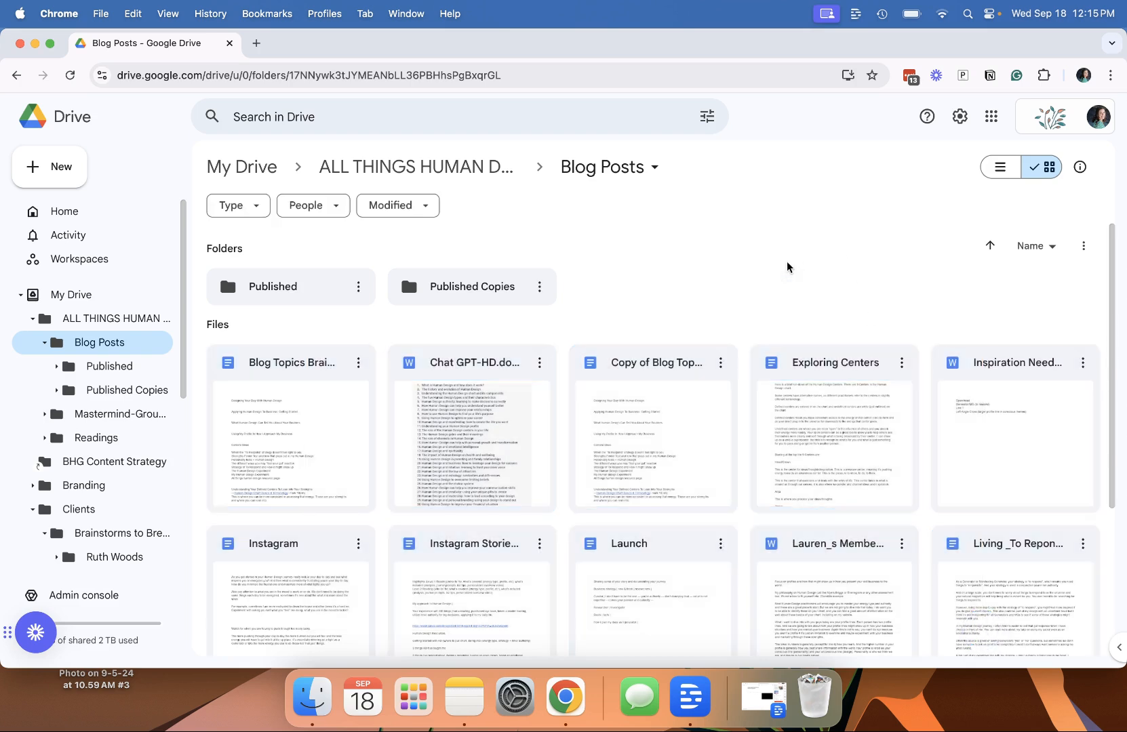